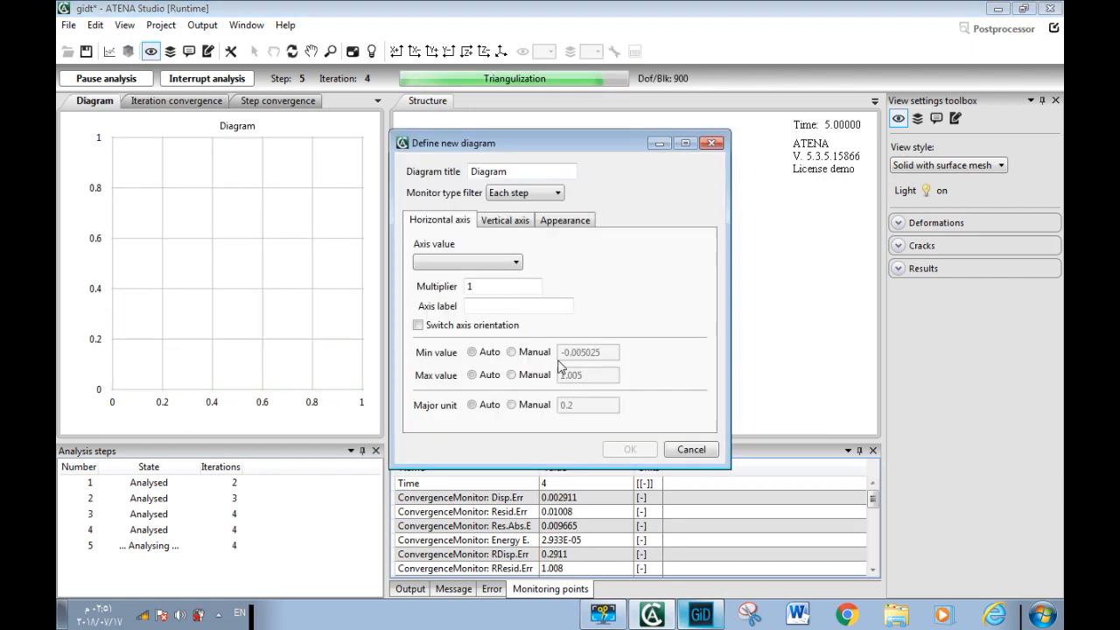
# Title the new diagram L-D and set its horizontal axis value to the deflection371_DISPLACEMENTS #000010 monitor
pyautogui.doubleClick(512, 172)
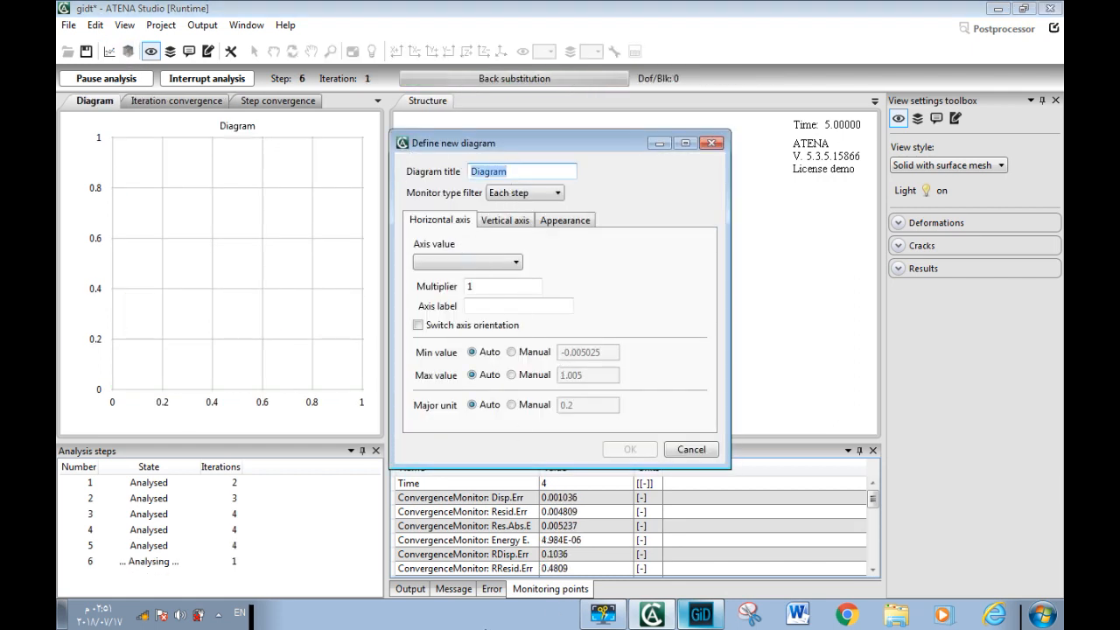
pyautogui.write('L-D')
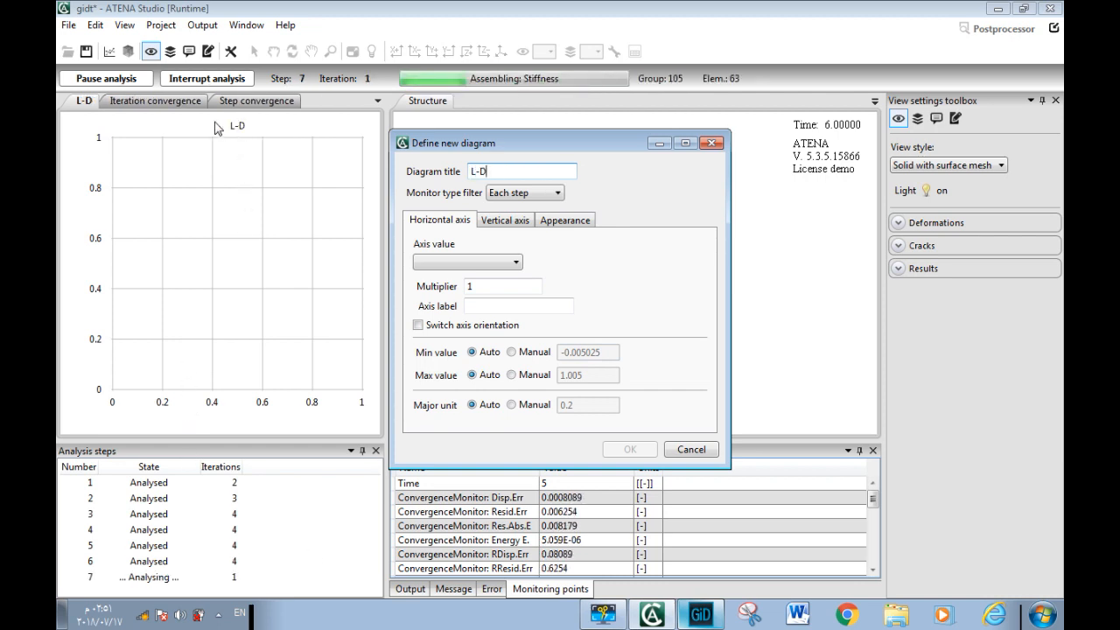
pyautogui.click(459, 264)
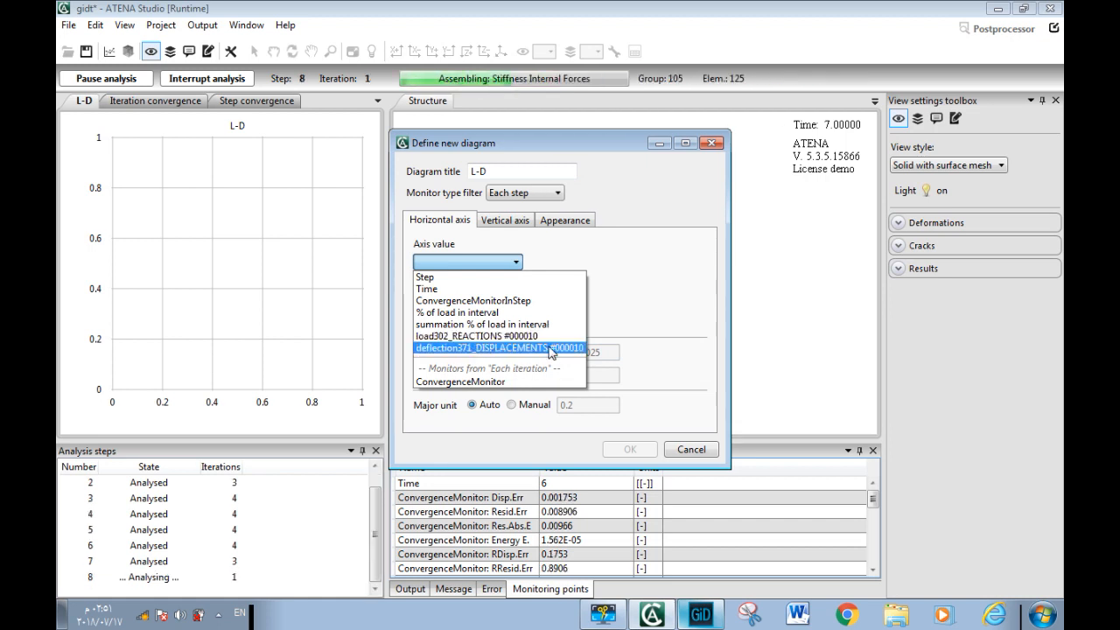
pyautogui.click(551, 349)
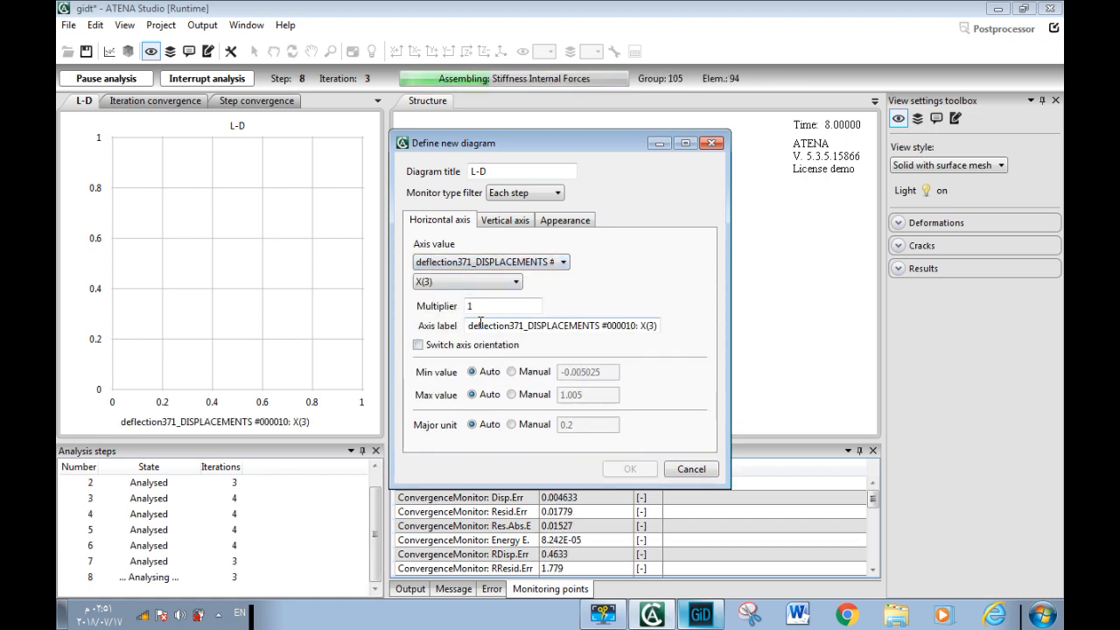
# Shorten the horizontal axis label to DISPLACEMENT (M)
pyautogui.moveTo(528, 326); pyautogui.dragTo(448, 332)
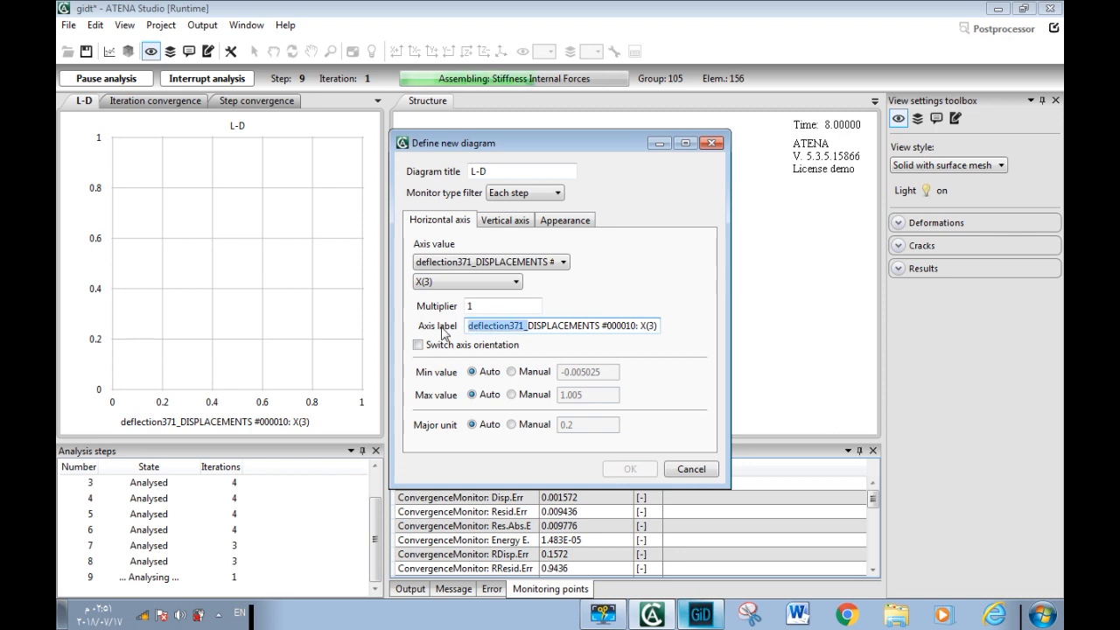
pyautogui.press('BackSpace')
pyautogui.moveTo(534, 326); pyautogui.dragTo(636, 378)
pyautogui.press('BackSpace')
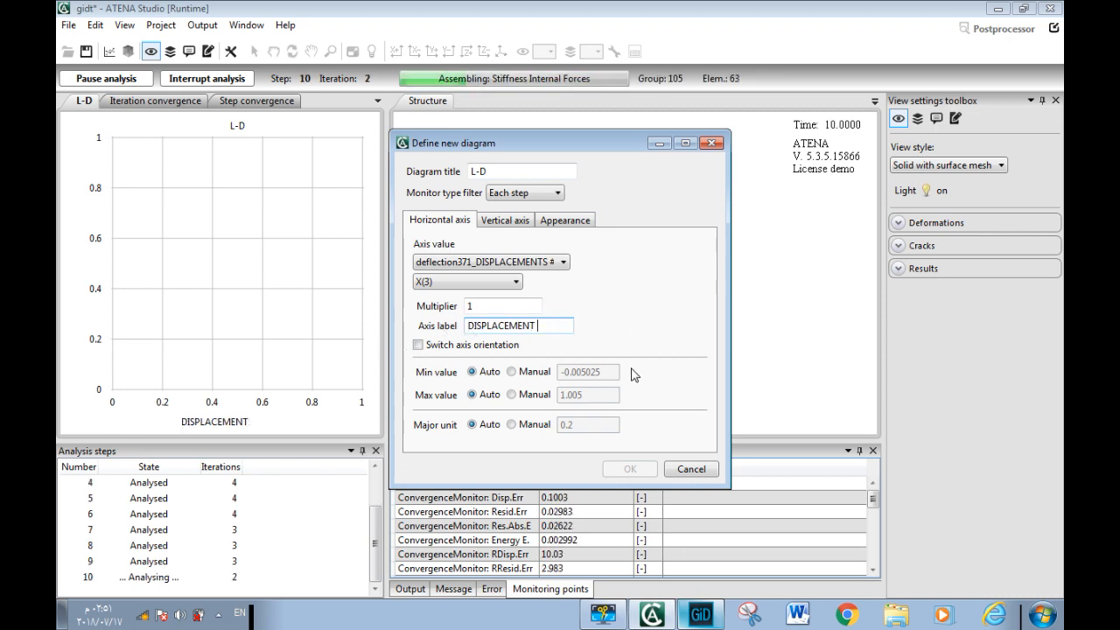
pyautogui.write('(M)')
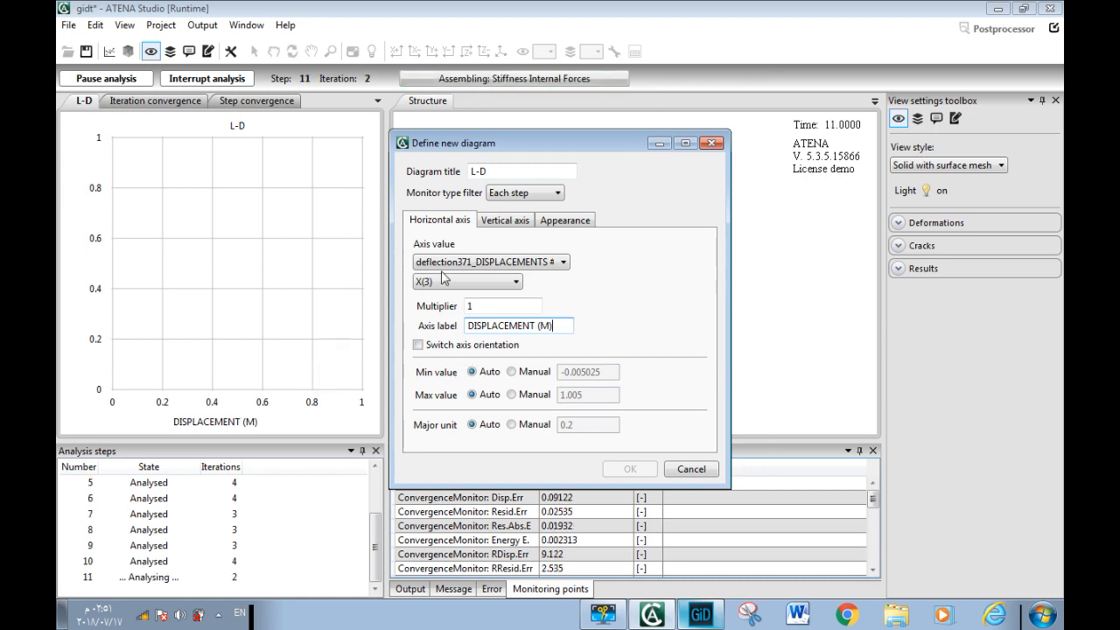
# Add a vertical axis series for load302_REACTIONS #000010 with component DOF(3)
pyautogui.click(505, 220)
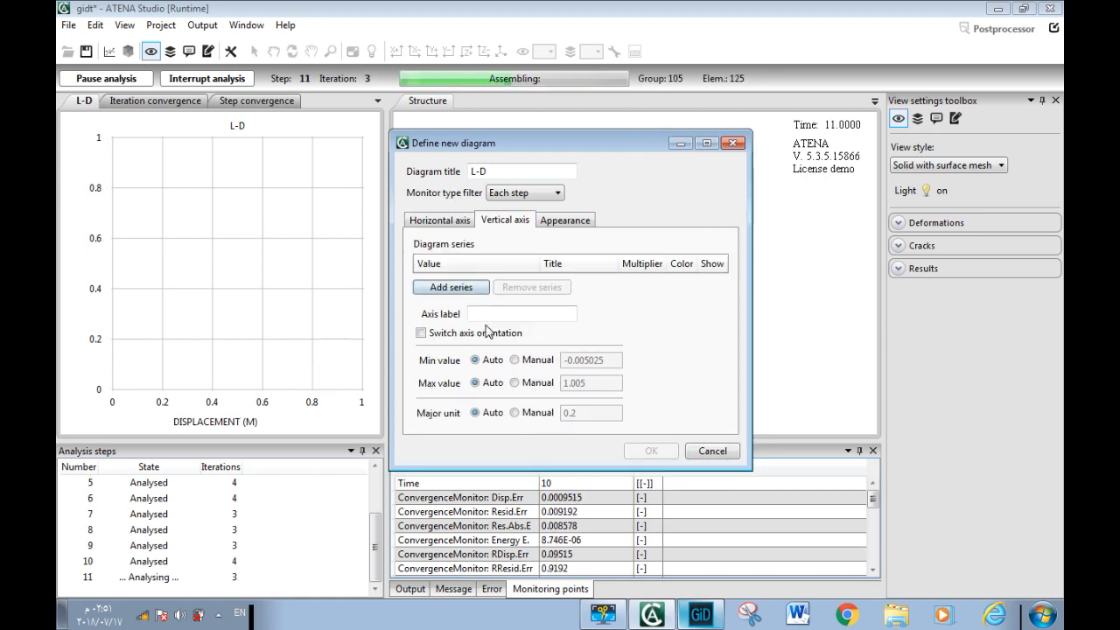
pyautogui.click(442, 286)
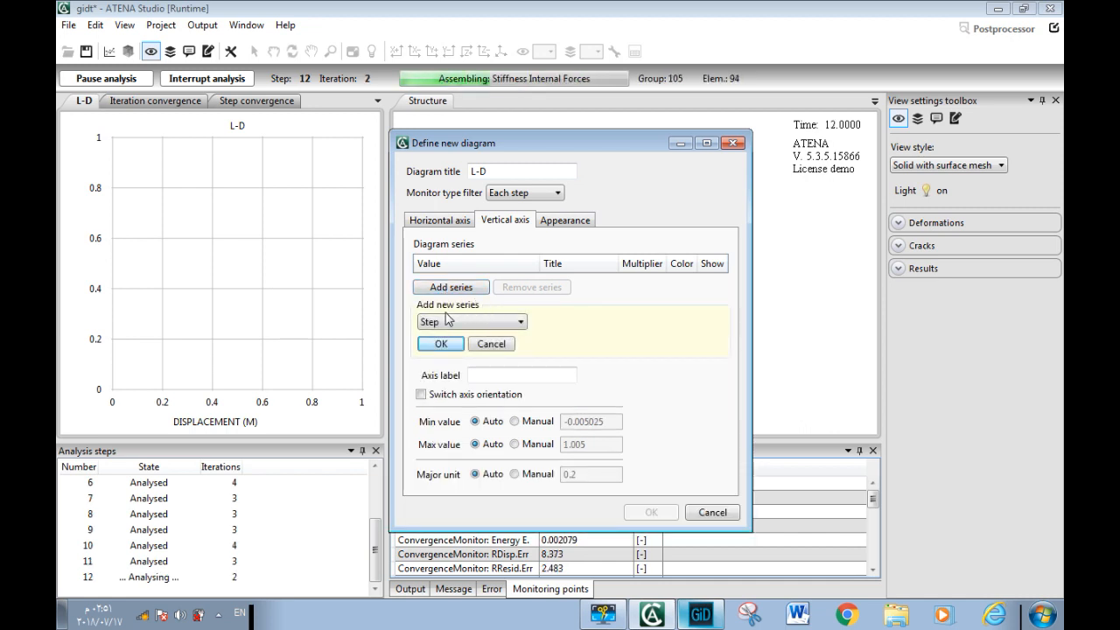
pyautogui.click(469, 323)
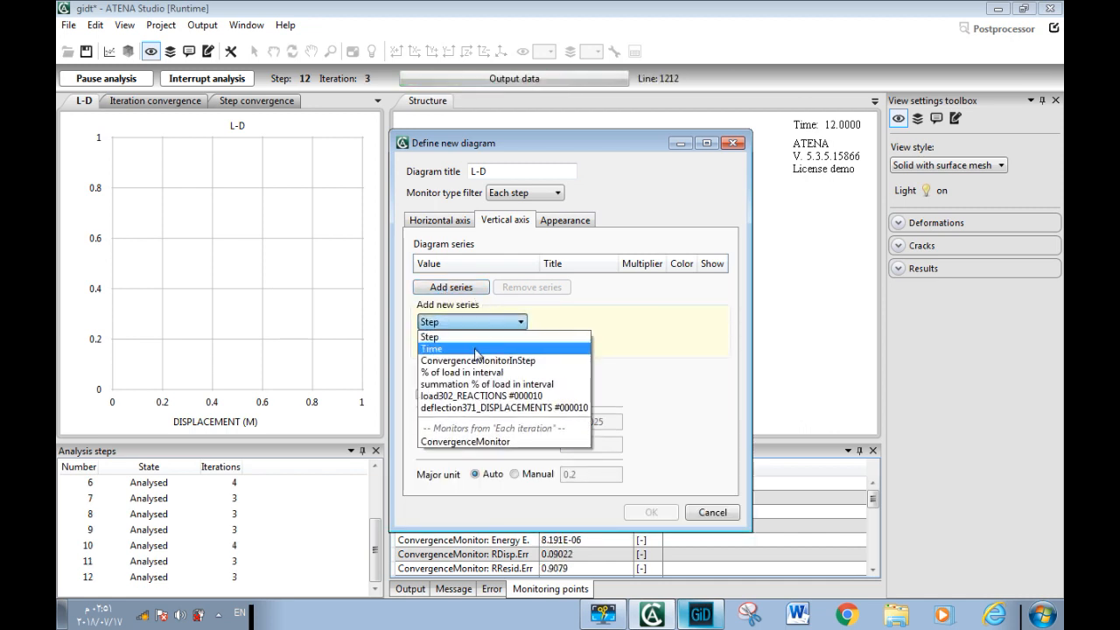
pyautogui.click(475, 397)
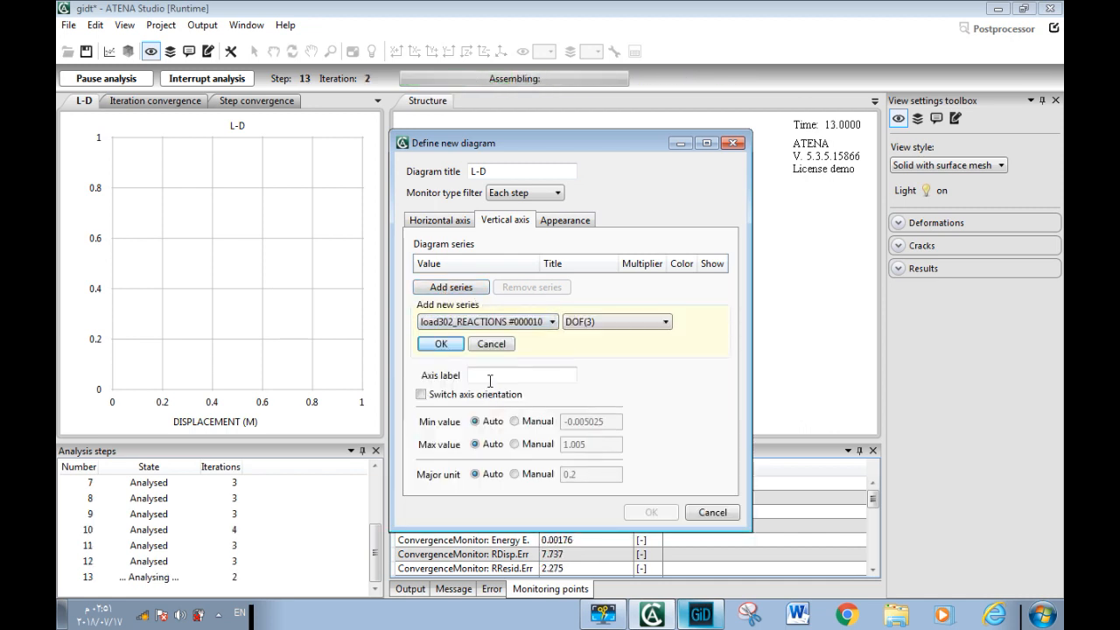
pyautogui.click(445, 344)
# Rename the reaction series title to load (Mn)
pyautogui.doubleClick(560, 282)
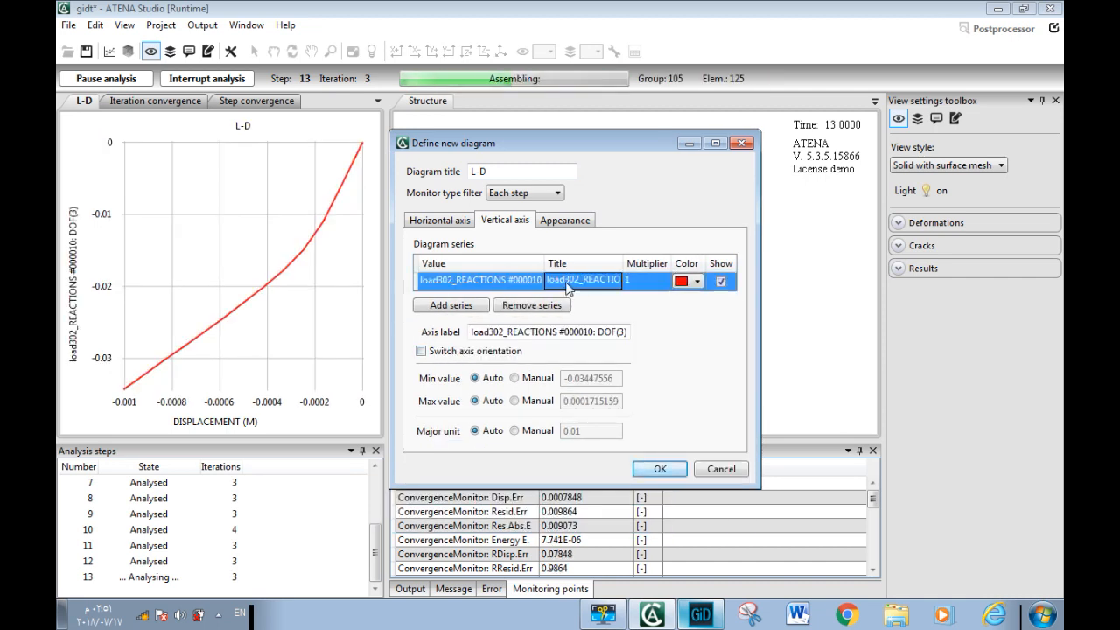
pyautogui.click(566, 280)
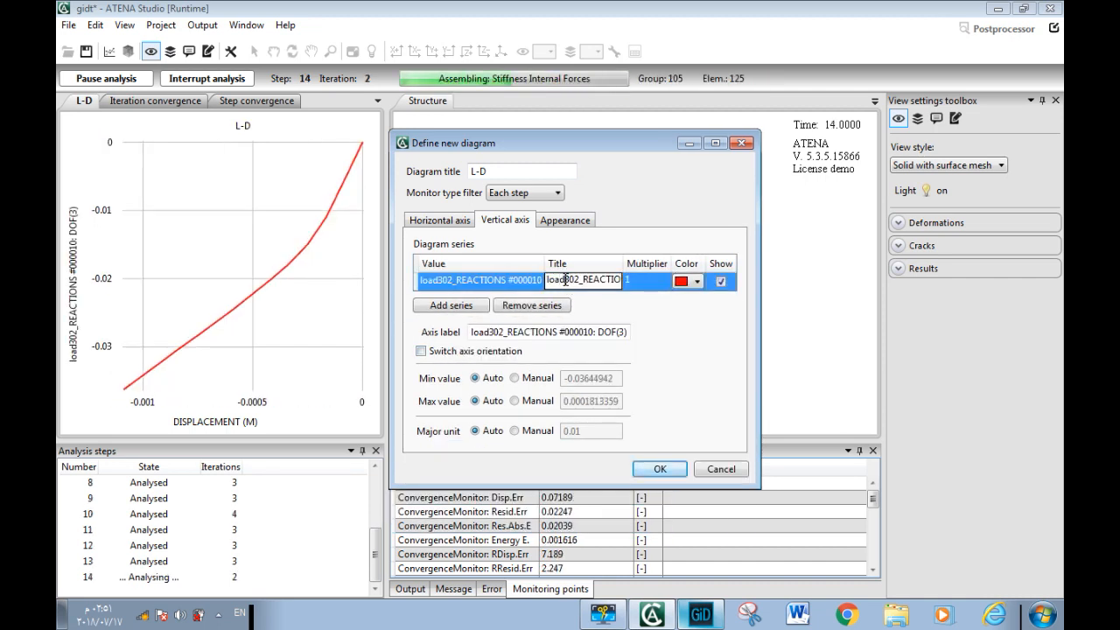
pyautogui.moveTo(562, 280); pyautogui.dragTo(647, 299)
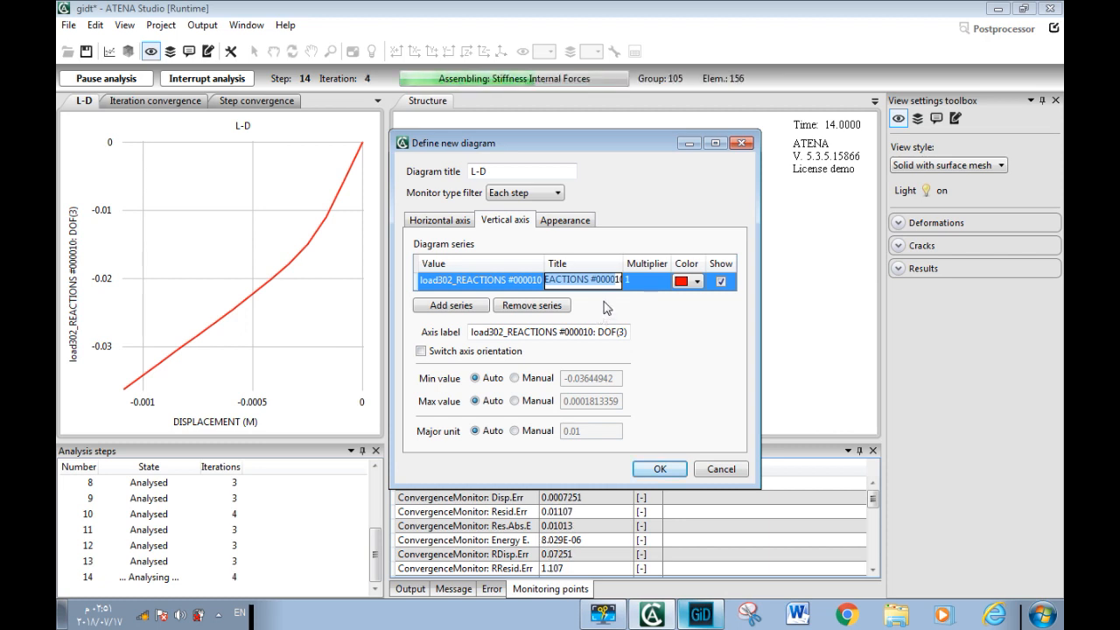
pyautogui.press('BackSpace')
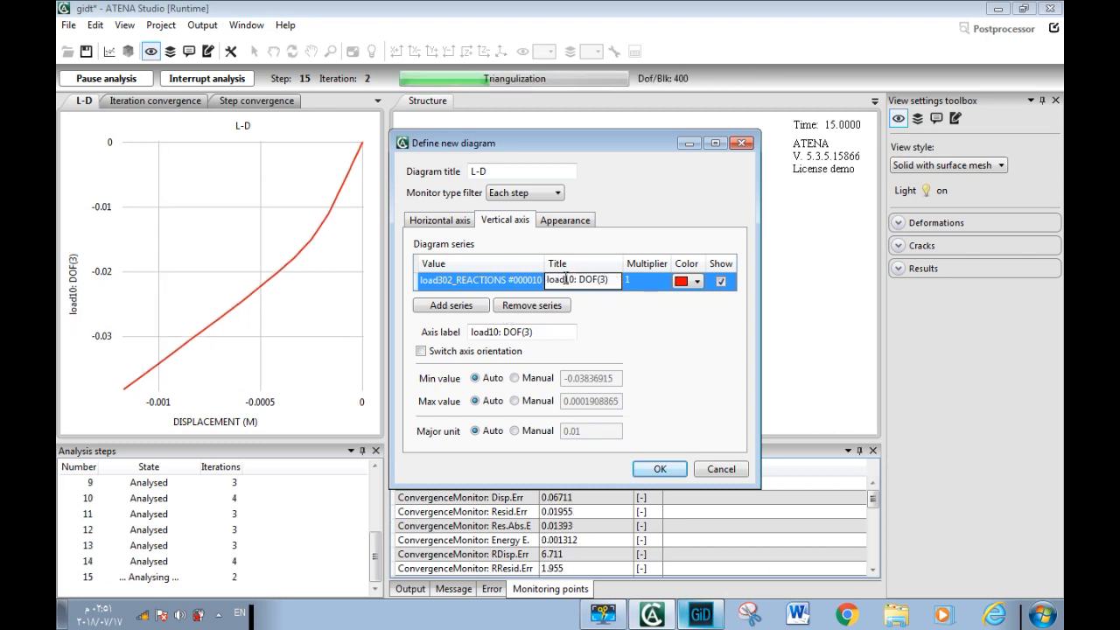
pyautogui.moveTo(566, 280); pyautogui.dragTo(650, 293)
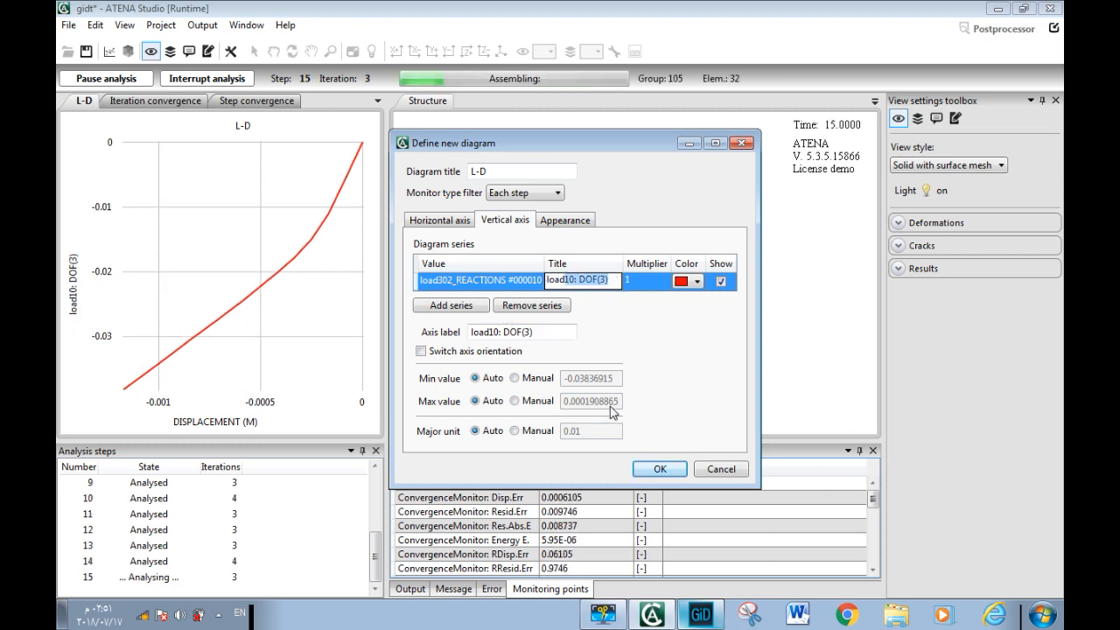
pyautogui.press('BackSpace')
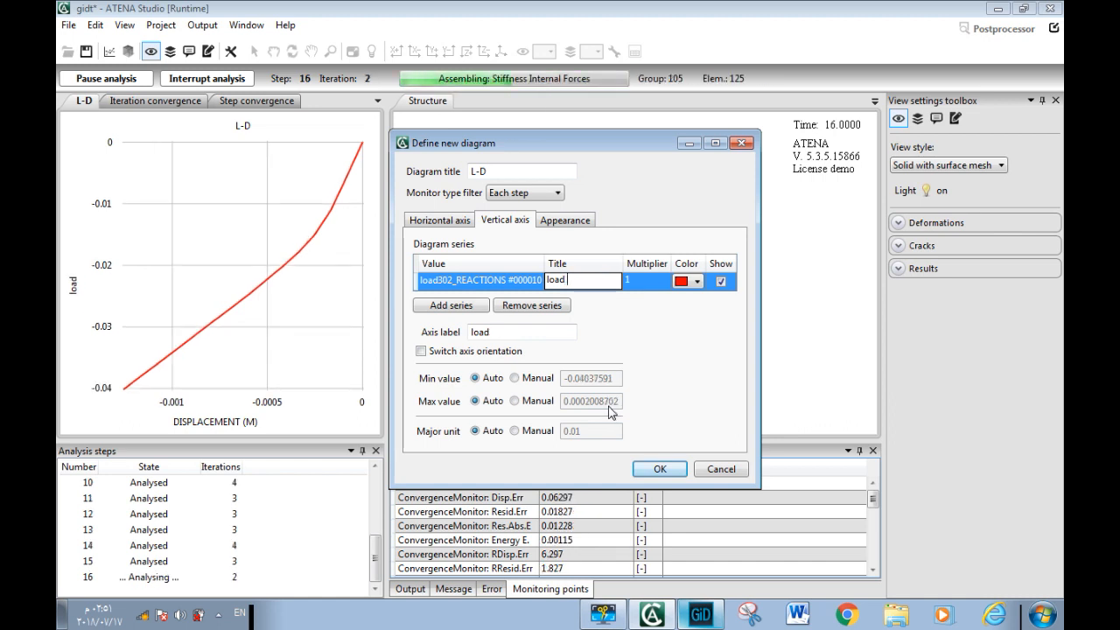
pyautogui.write('(Mn')
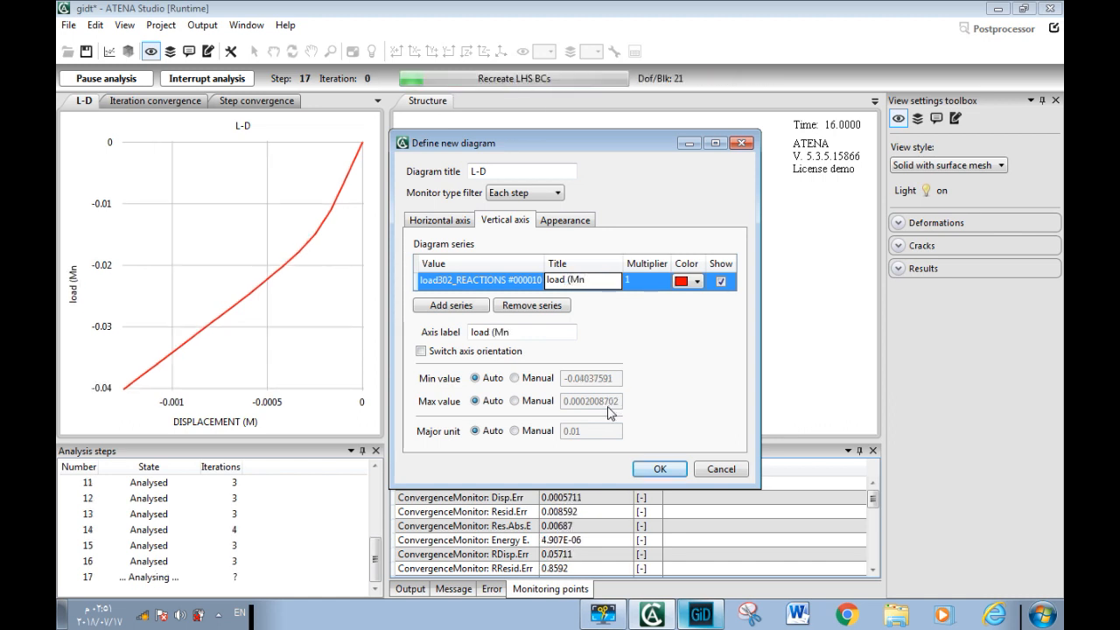
pyautogui.write(')')
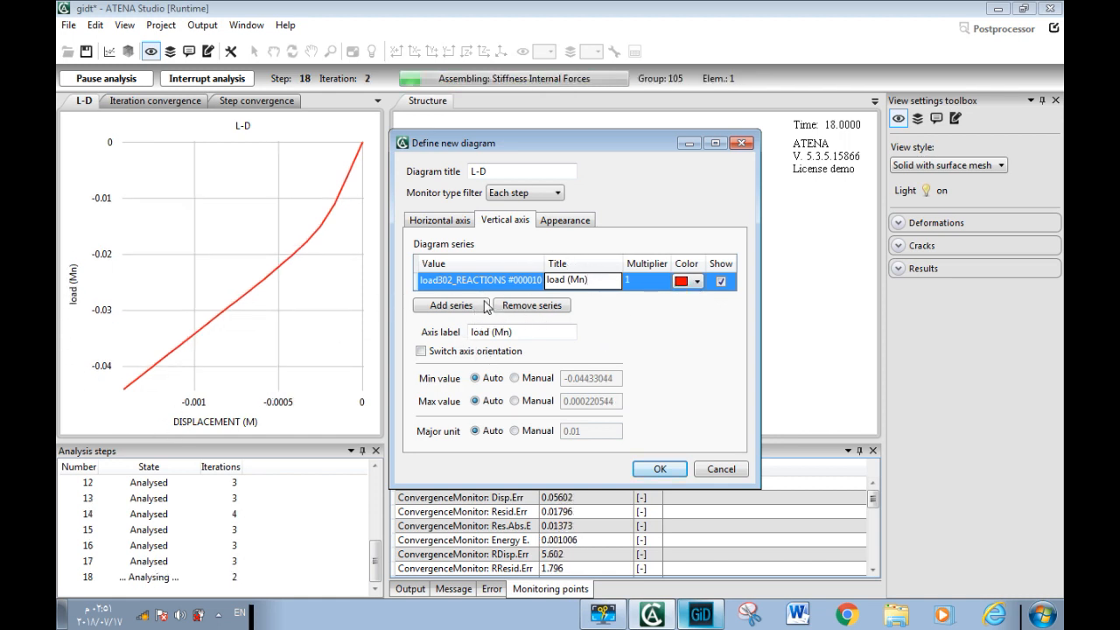
# Switch the axis orientation of both the vertical and the horizontal axis
pyautogui.click(435, 352)
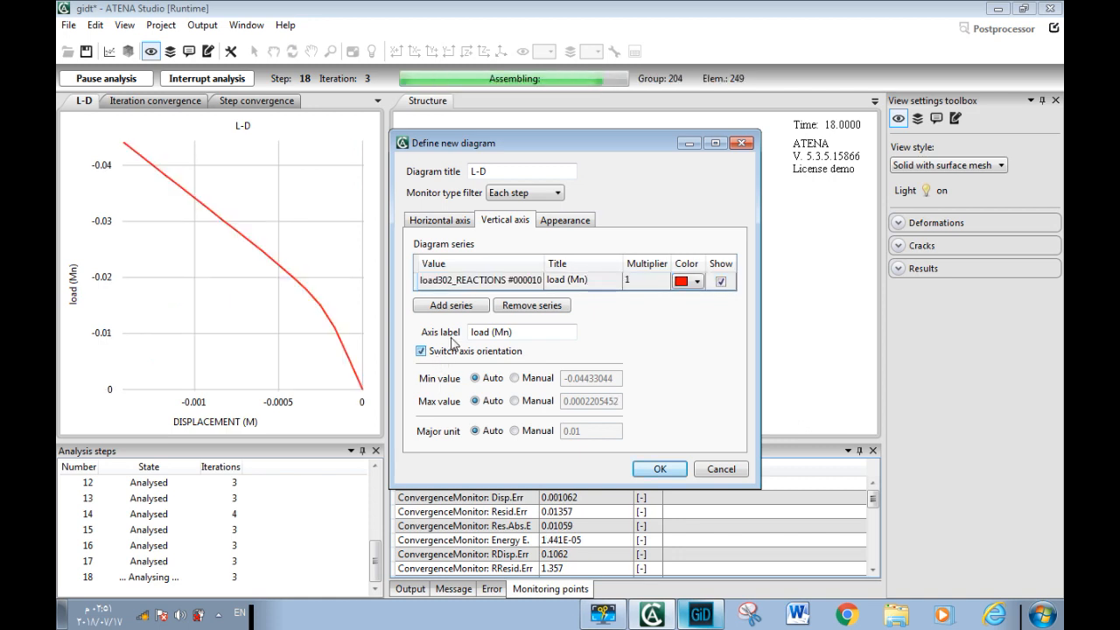
pyautogui.click(439, 219)
pyautogui.click(419, 344)
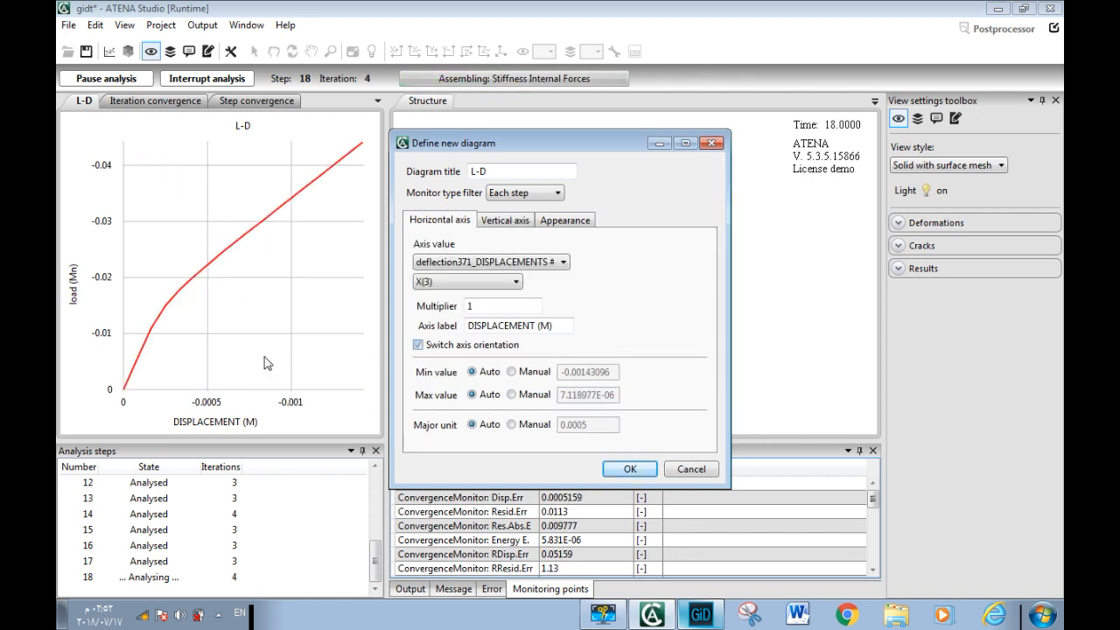
# Set the diagram's line width to 6 and accept the new diagram definition
pyautogui.click(565, 220)
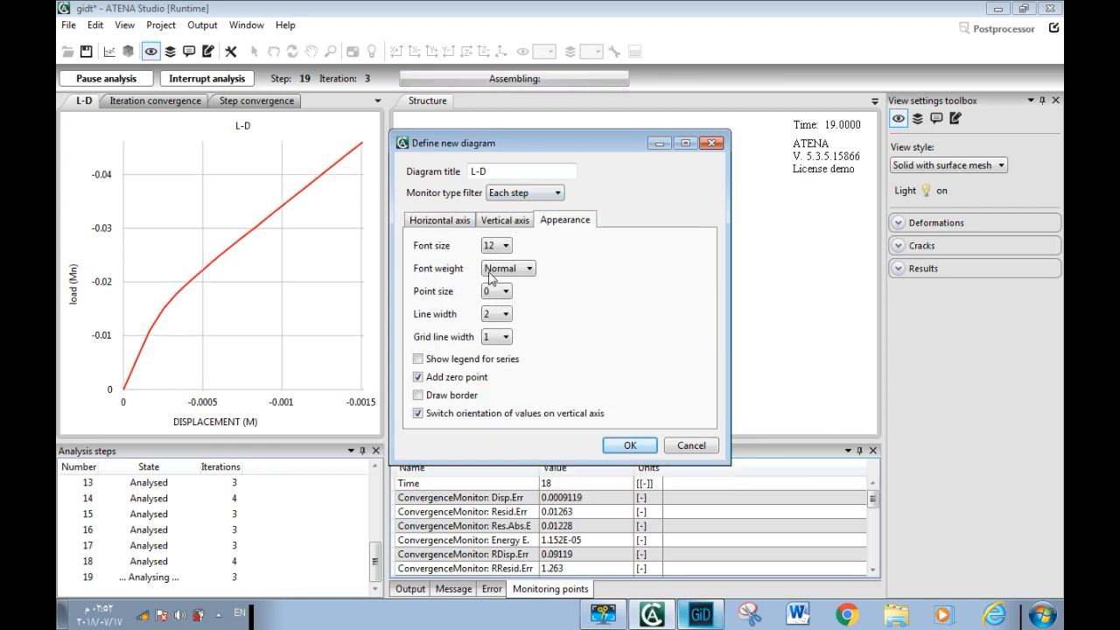
pyautogui.click(500, 320)
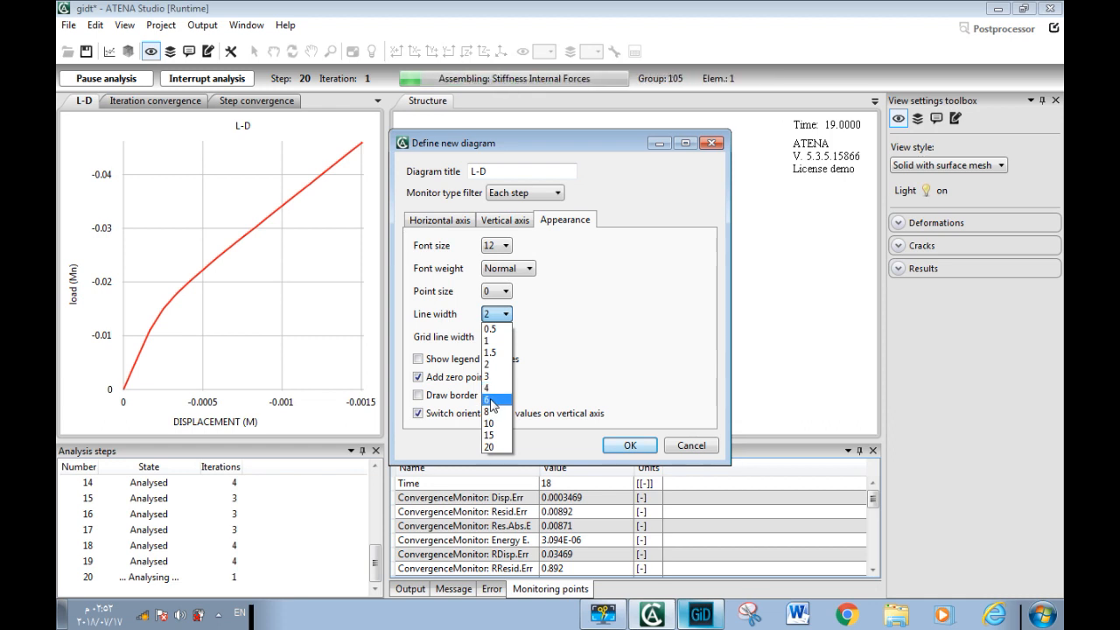
pyautogui.click(505, 388)
pyautogui.click(634, 448)
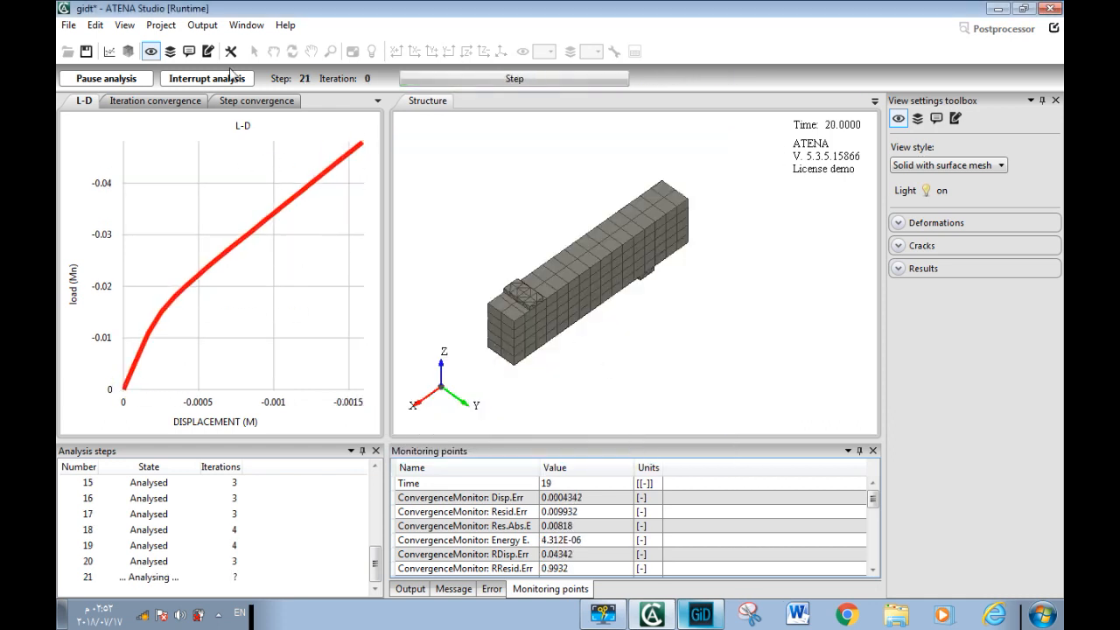
# Change the load series colour to dark olive green in the L-D diagram's properties
pyautogui.click(230, 51)
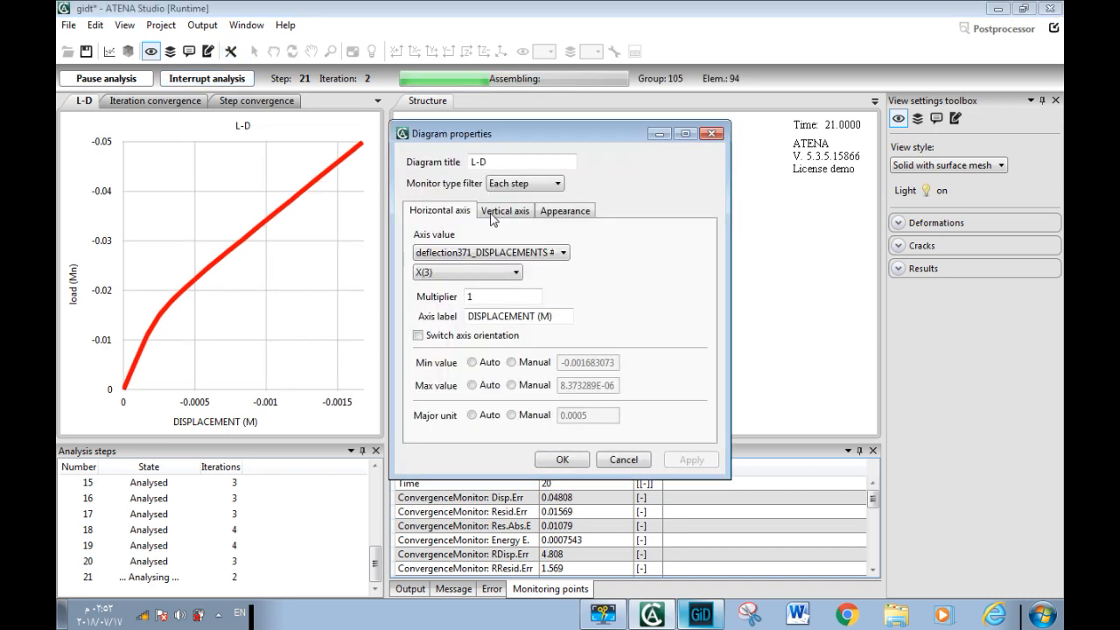
pyautogui.click(549, 213)
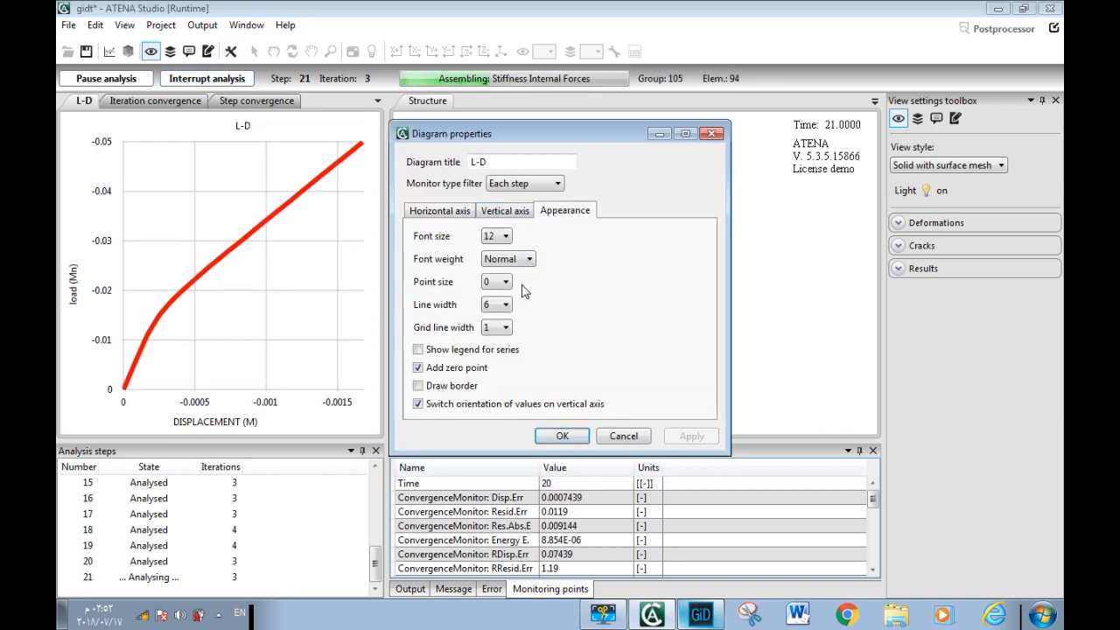
pyautogui.click(497, 212)
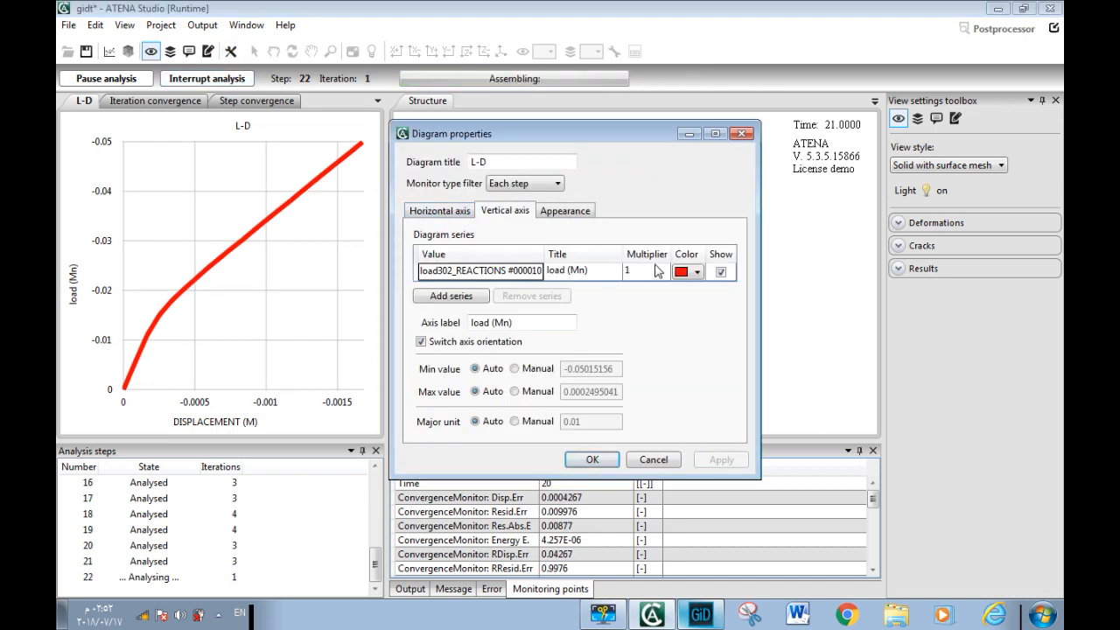
pyautogui.click(684, 272)
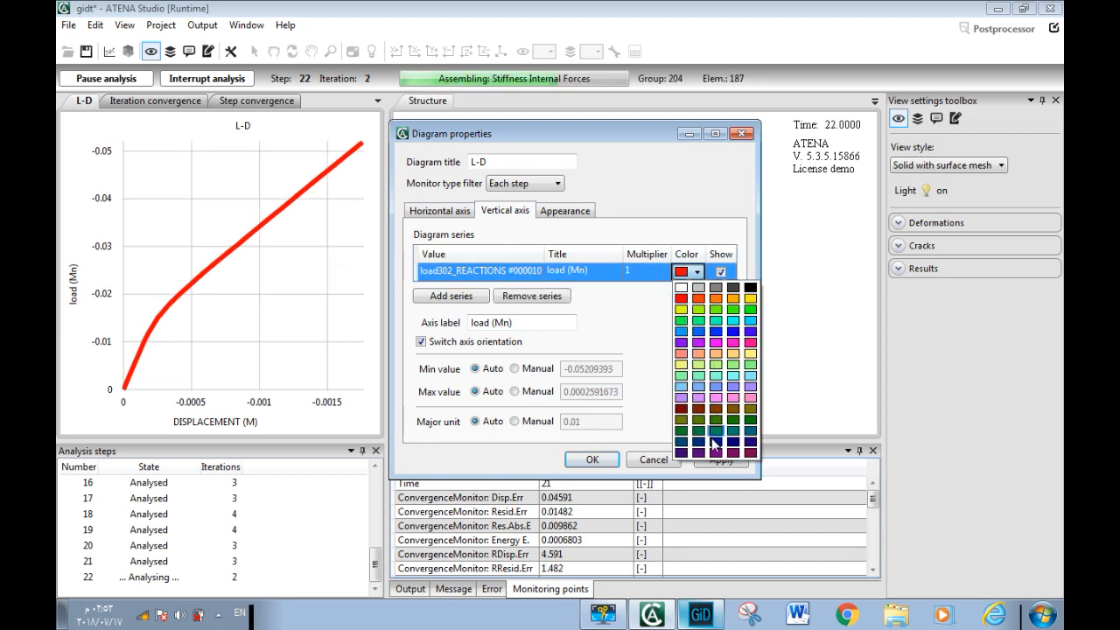
pyautogui.click(699, 429)
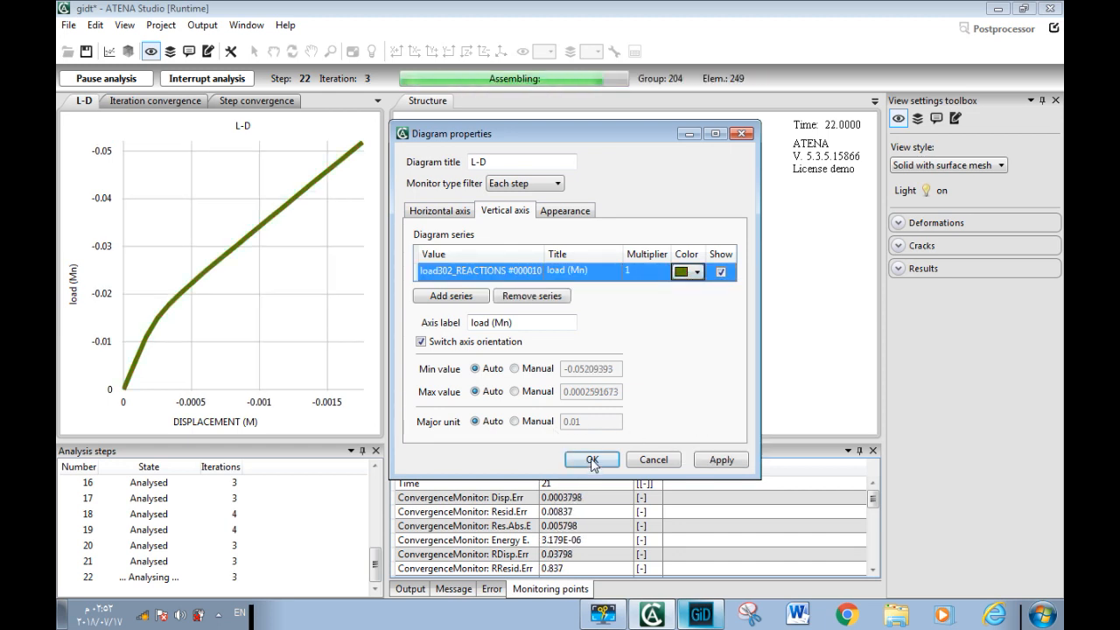
pyautogui.click(591, 460)
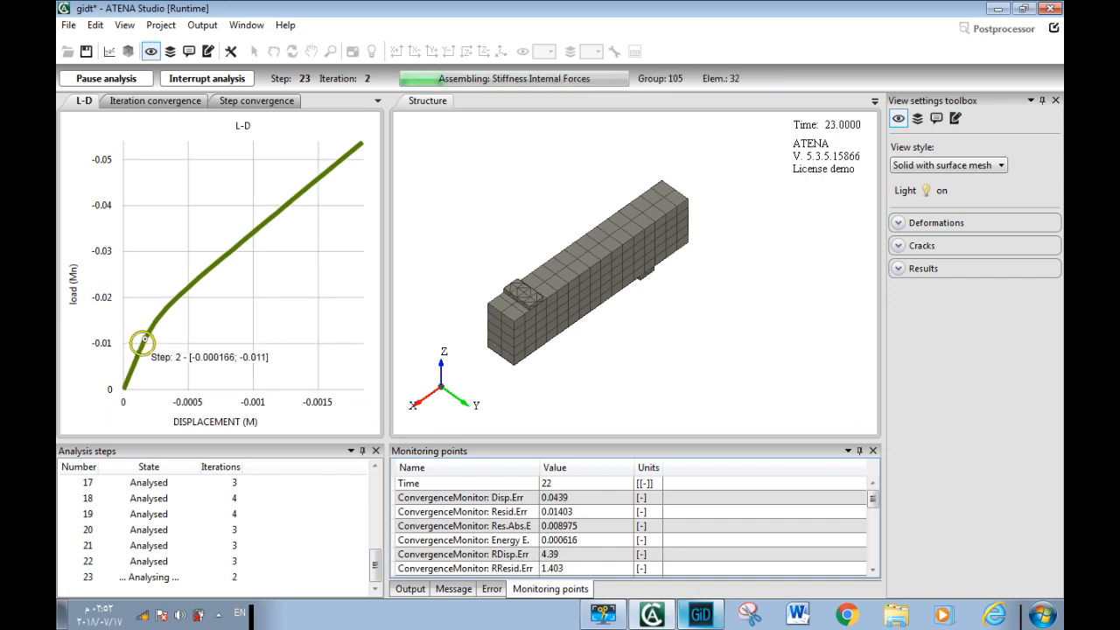
# Pause and resume the running analysis, and view the interrupt options without interrupting it
pyautogui.moveTo(159, 308)
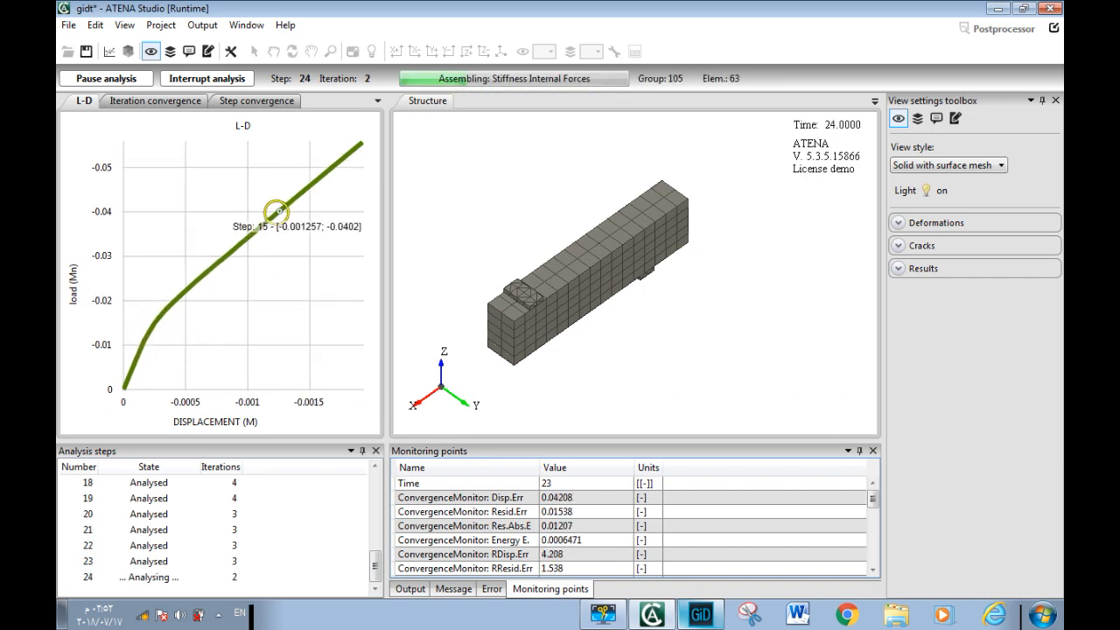
pyautogui.click(121, 81)
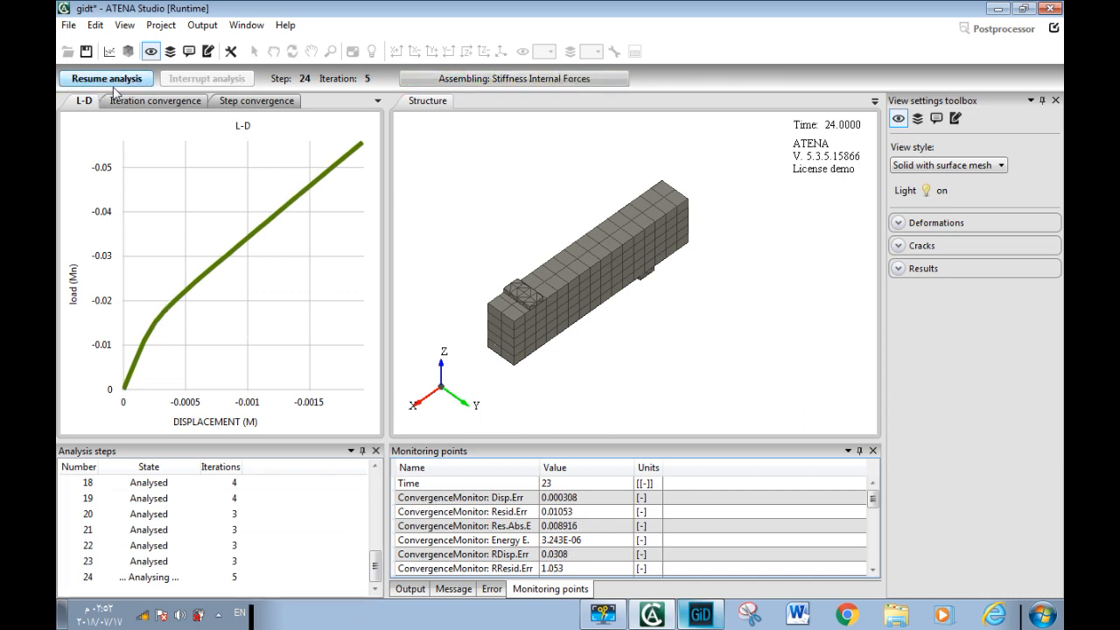
pyautogui.click(122, 79)
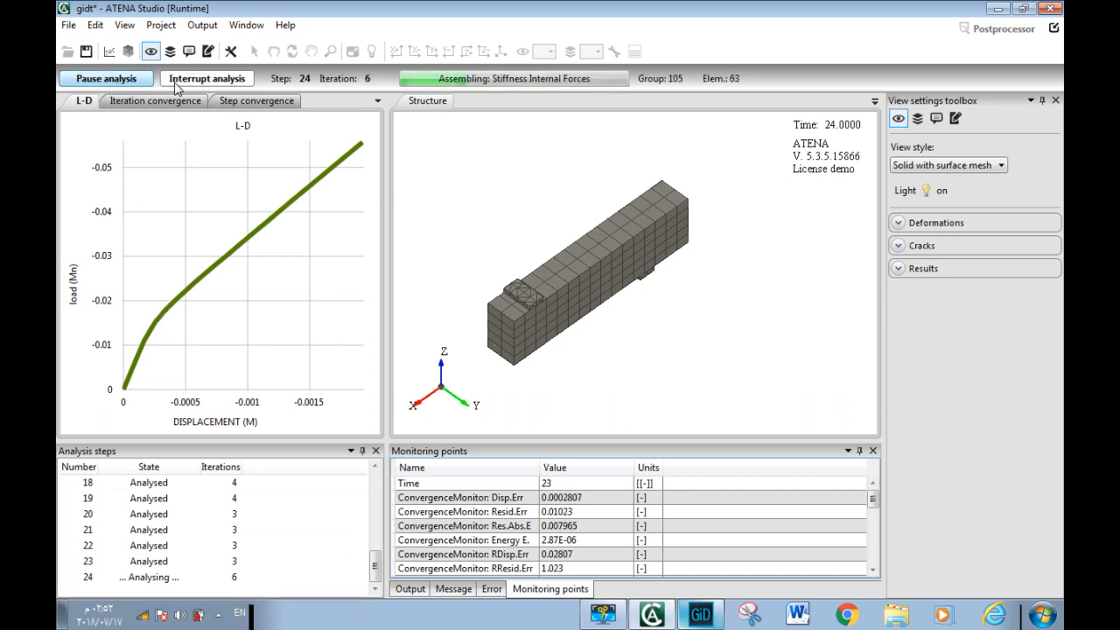
pyautogui.click(207, 79)
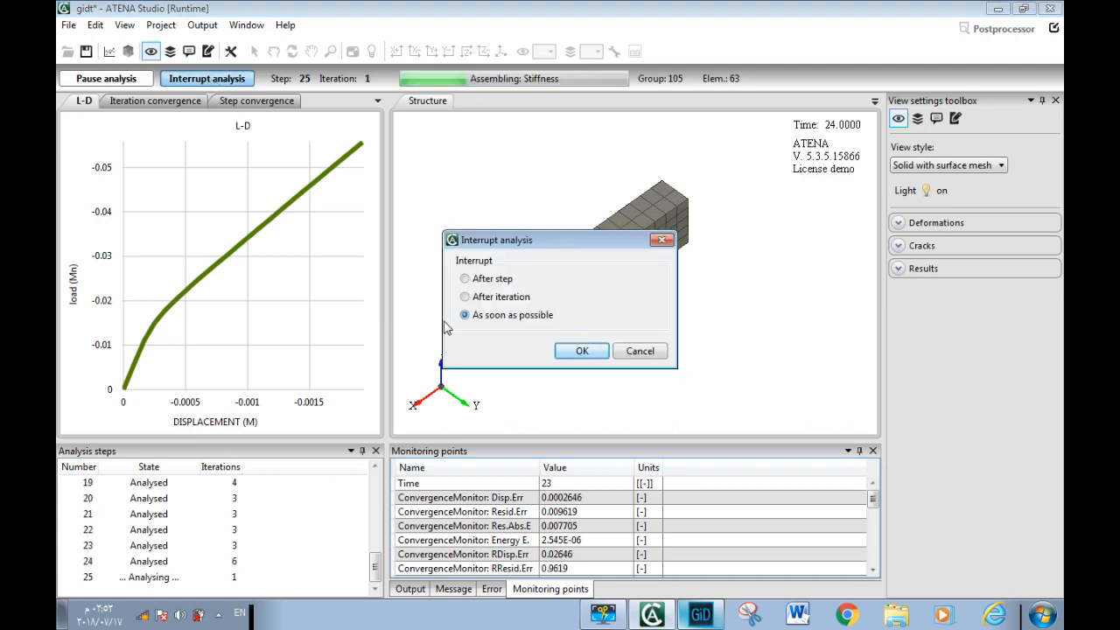
pyautogui.click(640, 351)
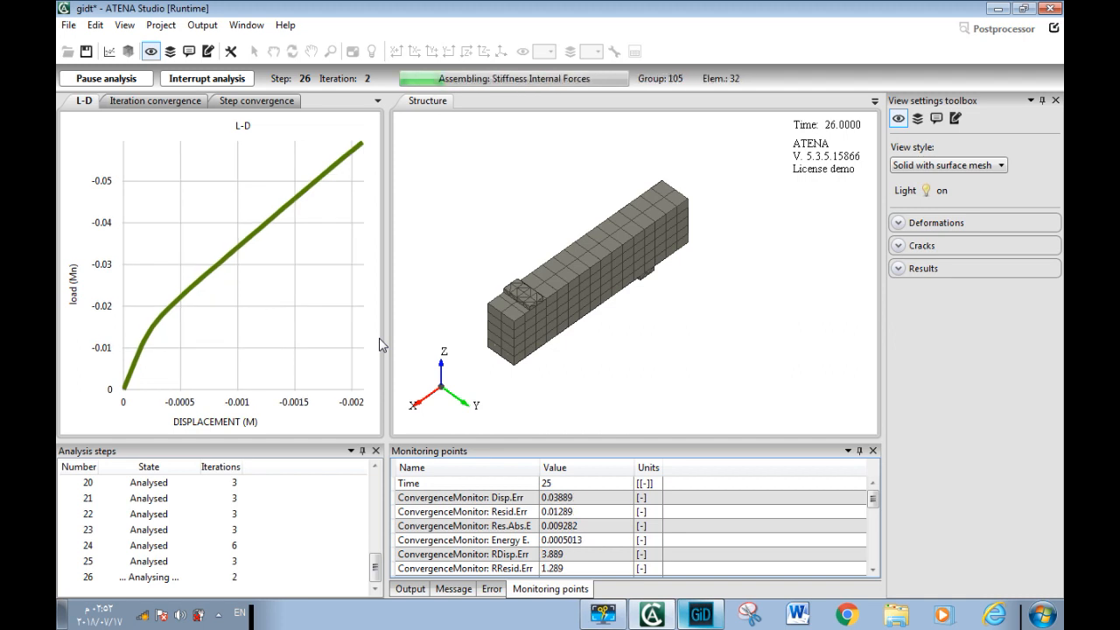
# Restore the default window layout and bring the L-D diagram back into view
pyautogui.click(256, 26)
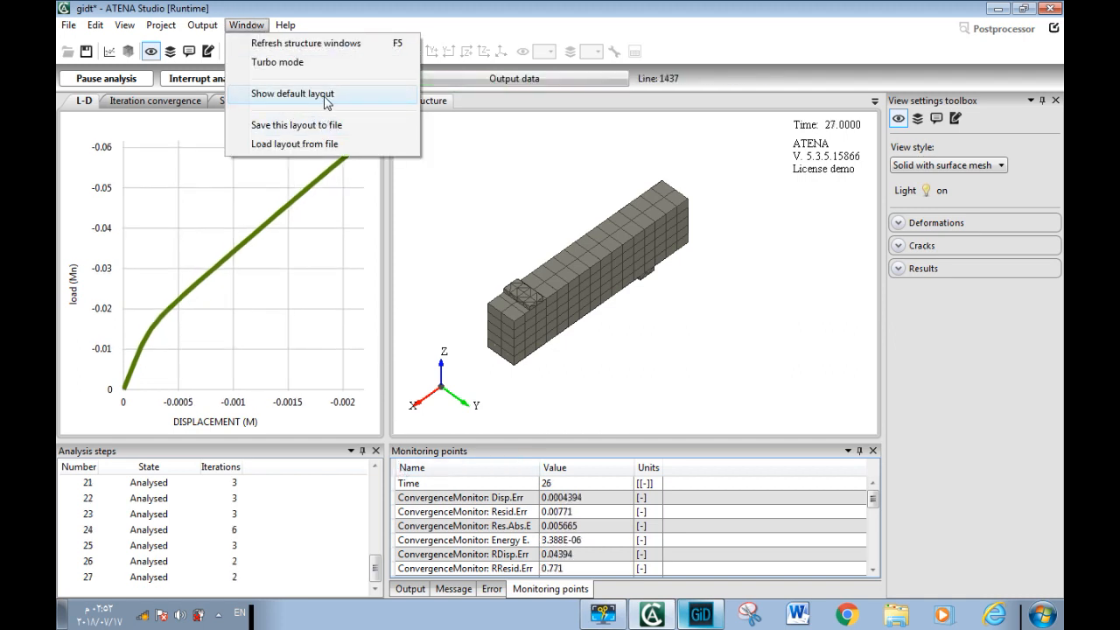
pyautogui.click(311, 96)
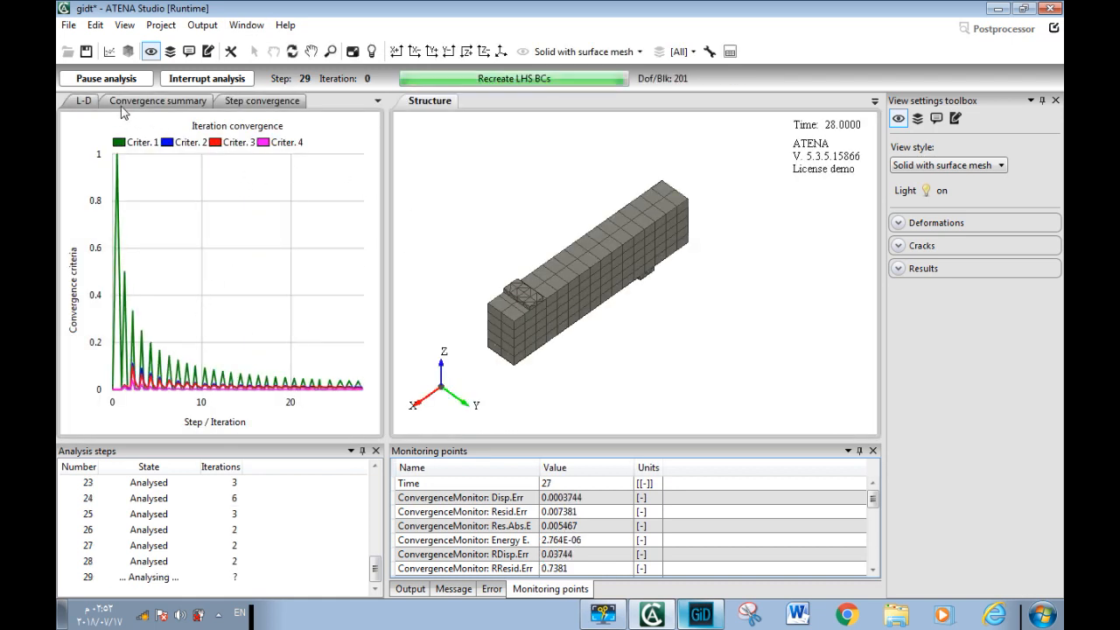
pyautogui.click(84, 103)
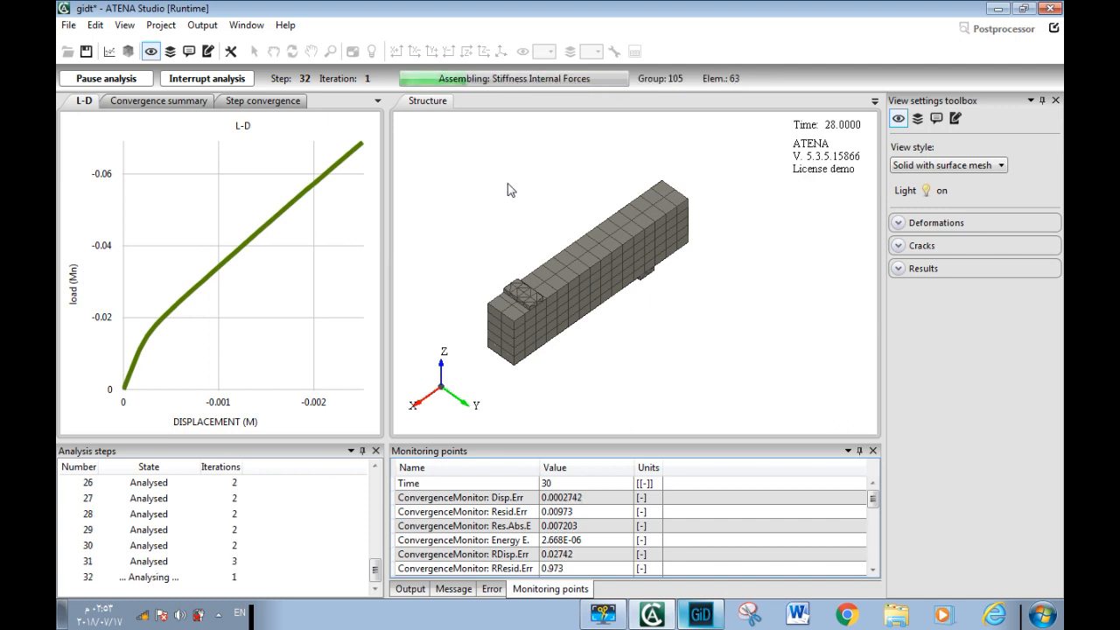
# Set the current activity of the visible domain to [3D] for the structure view
pyautogui.click(917, 121)
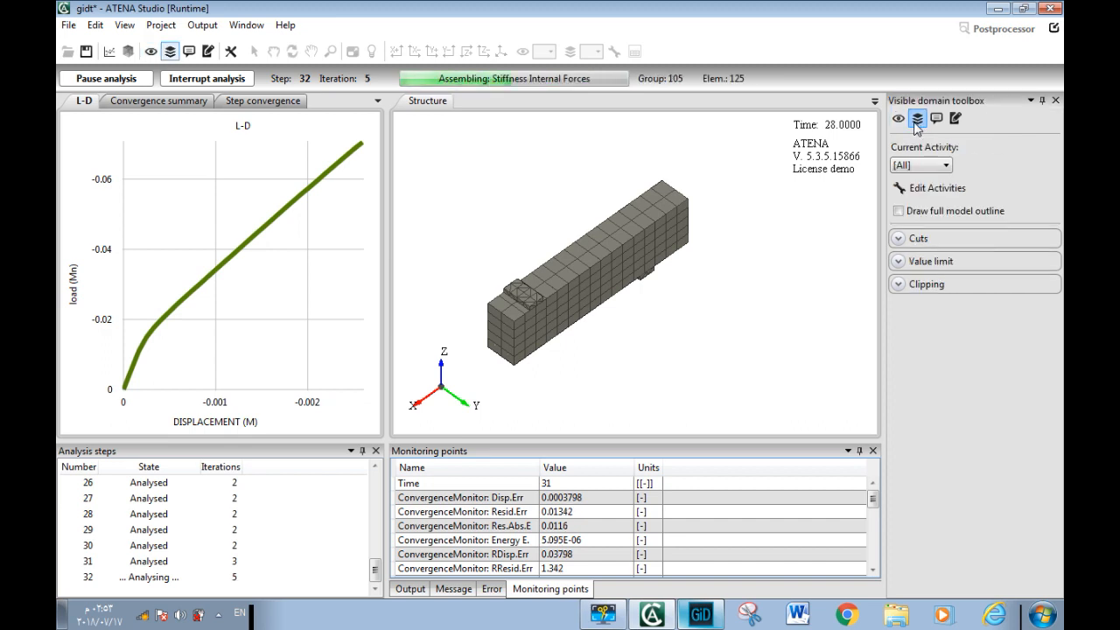
pyautogui.click(935, 166)
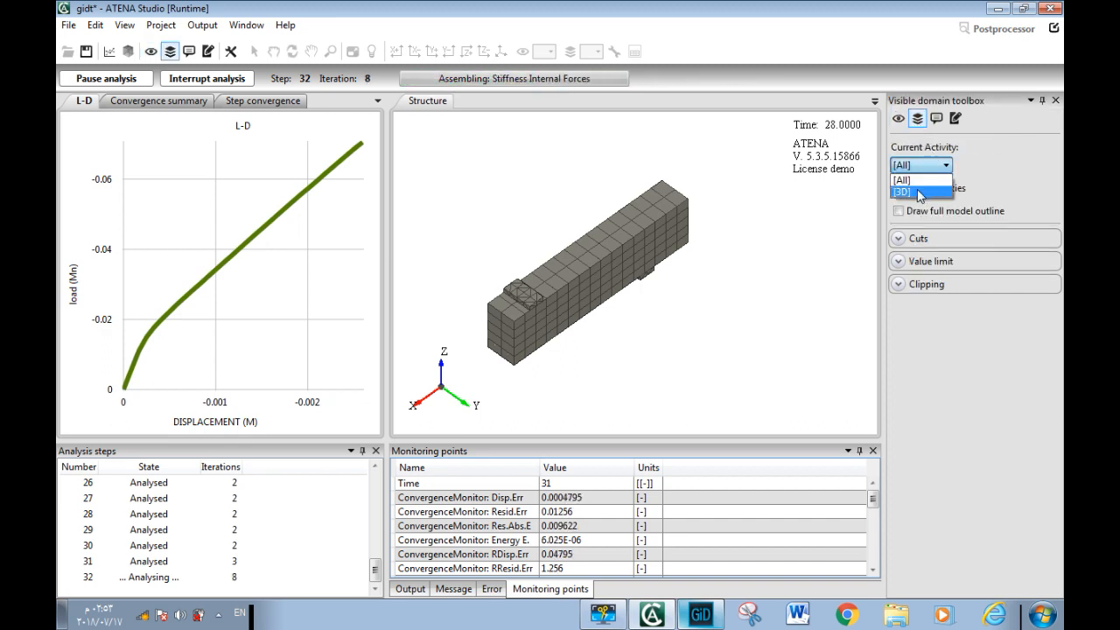
pyautogui.click(917, 193)
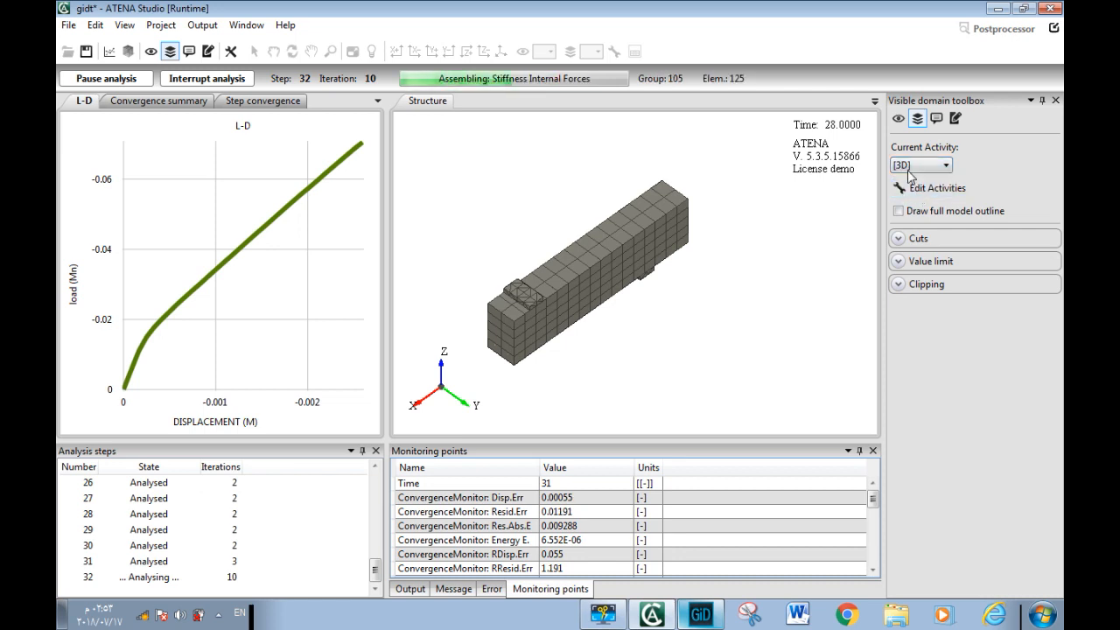
# Show scalar results at nodes for Crack Width, item Cod1, drawn as iso areas on the beam
pyautogui.click(899, 121)
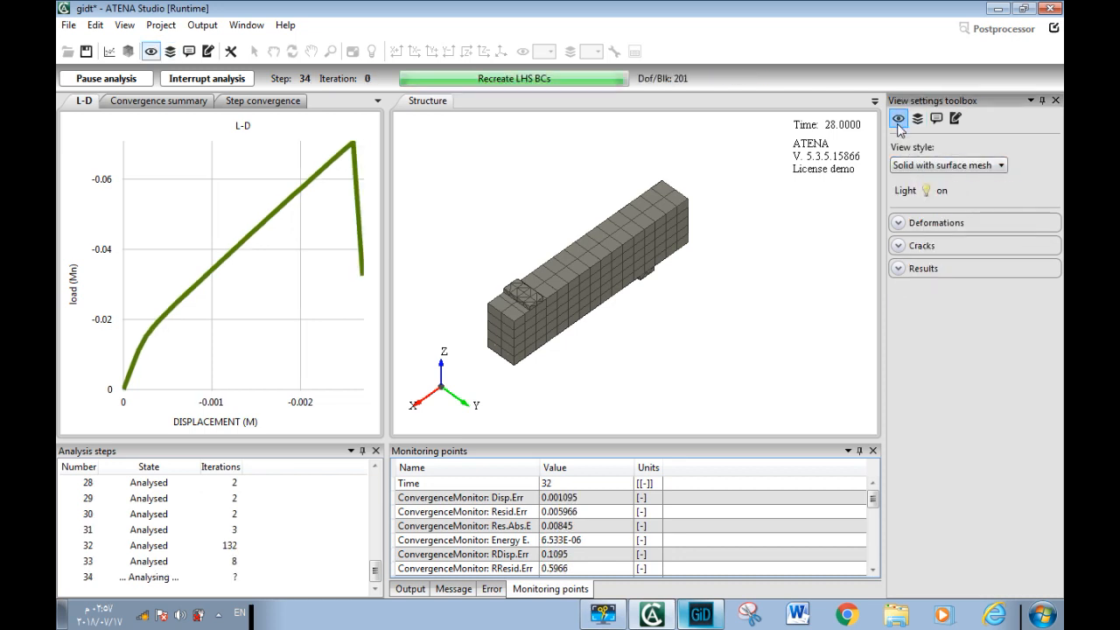
pyautogui.click(926, 270)
pyautogui.click(926, 295)
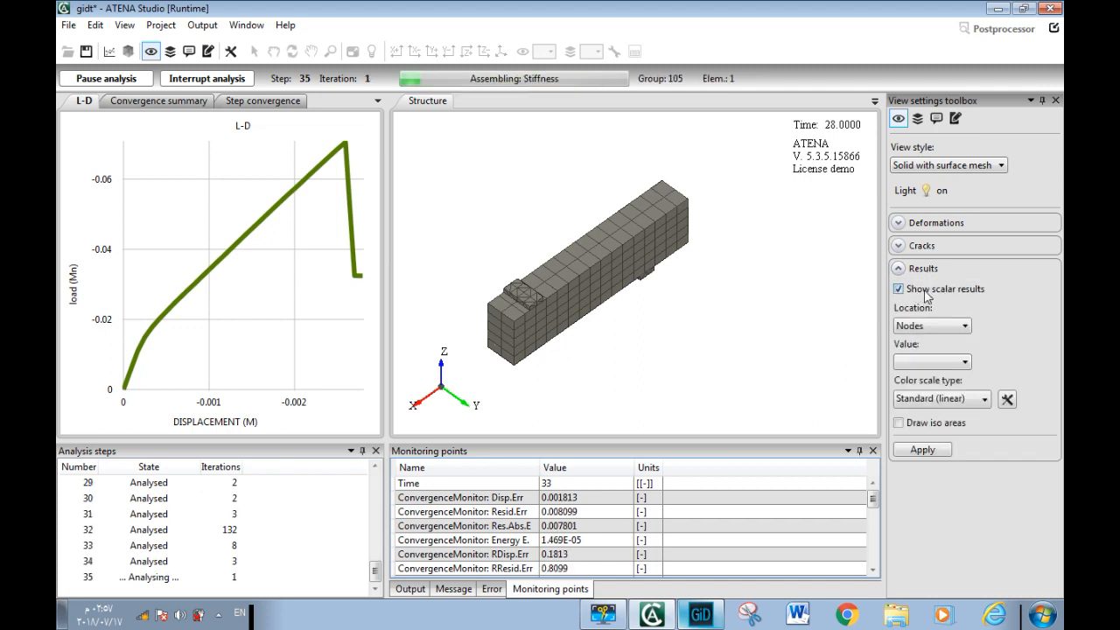
pyautogui.click(915, 366)
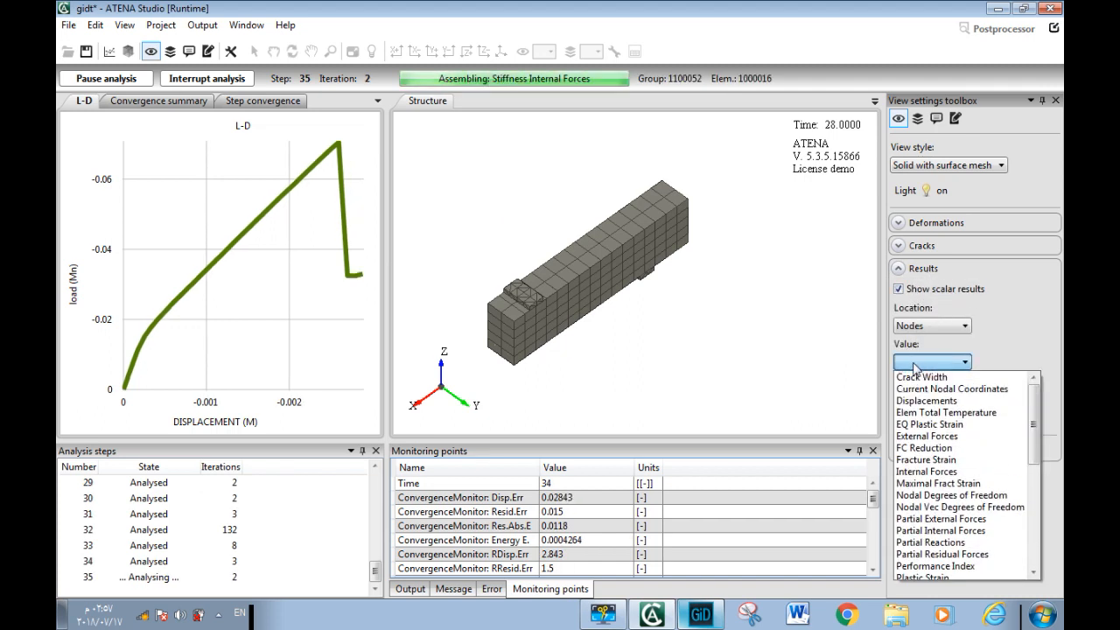
pyautogui.click(942, 383)
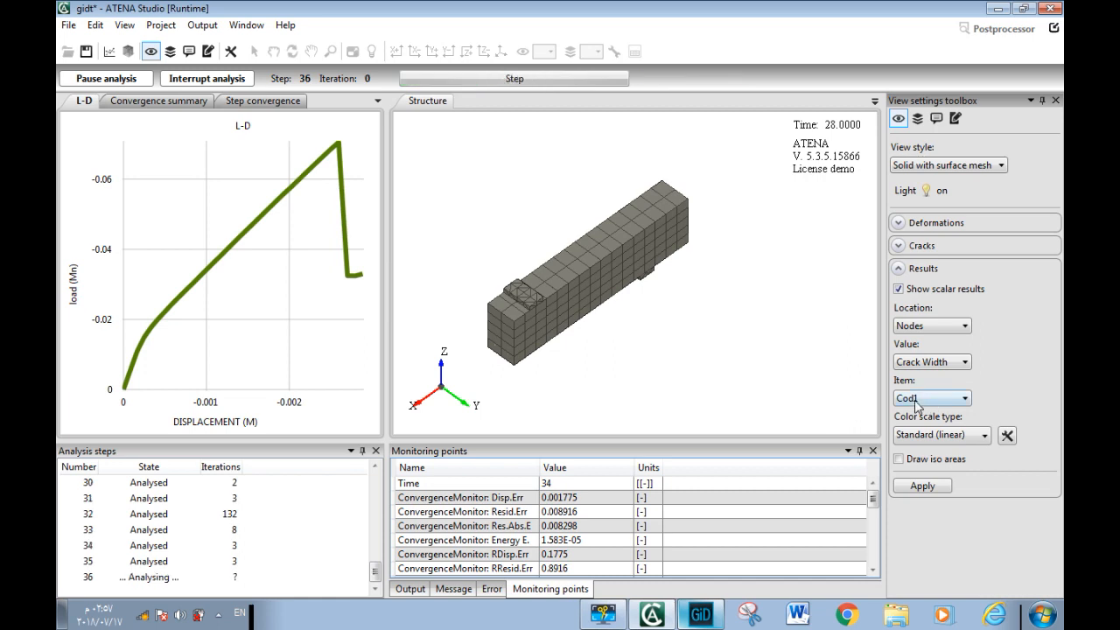
pyautogui.click(913, 404)
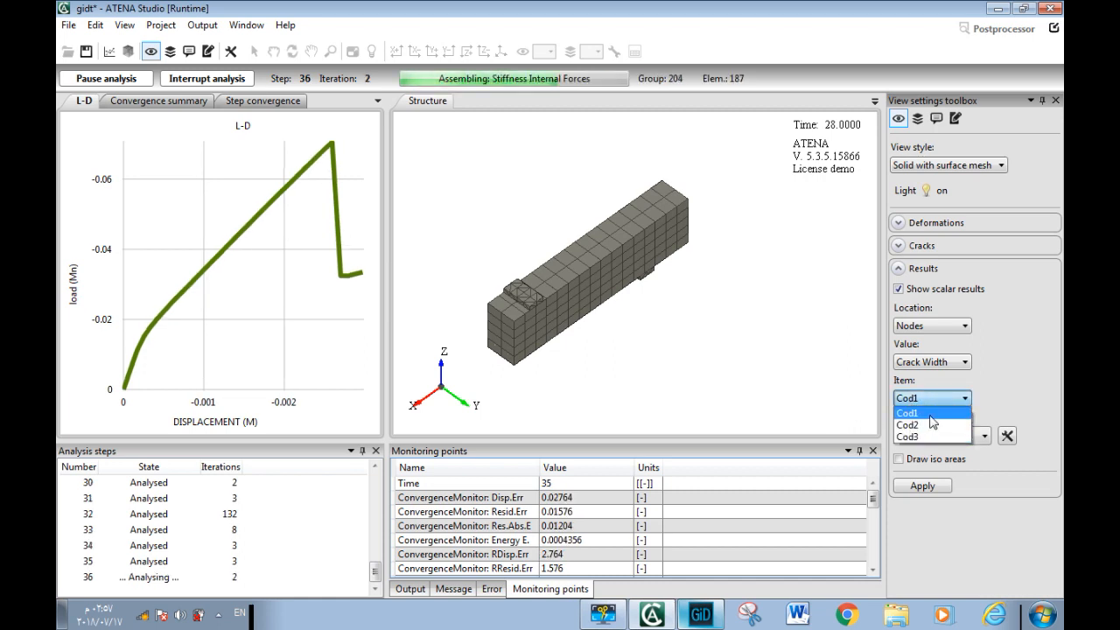
pyautogui.click(933, 412)
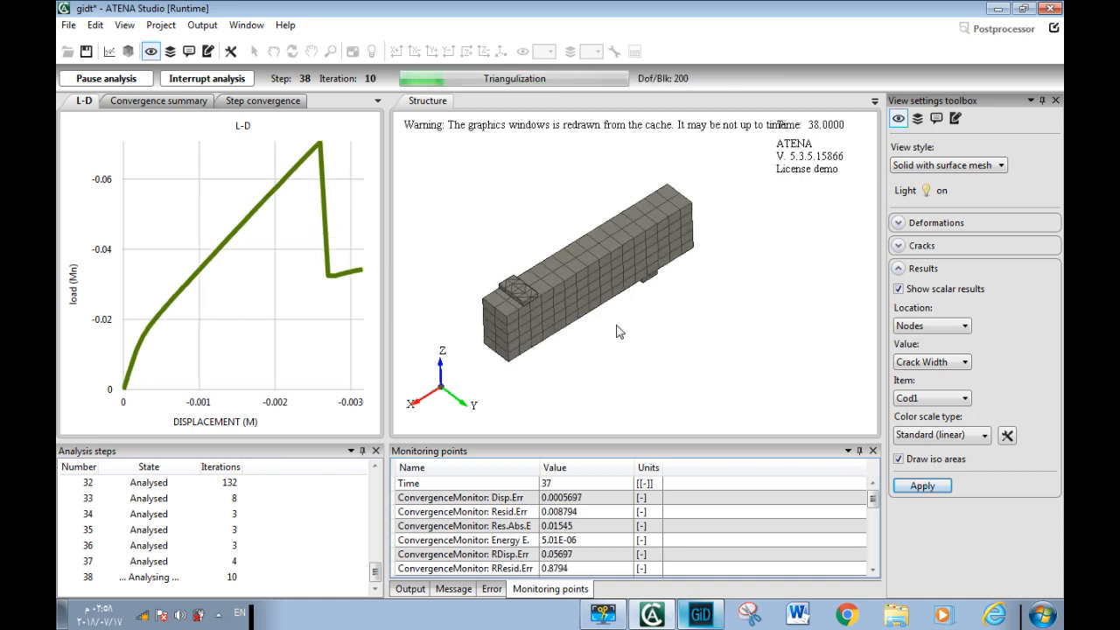
pyautogui.moveTo(588, 267); pyautogui.dragTo(576, 258)
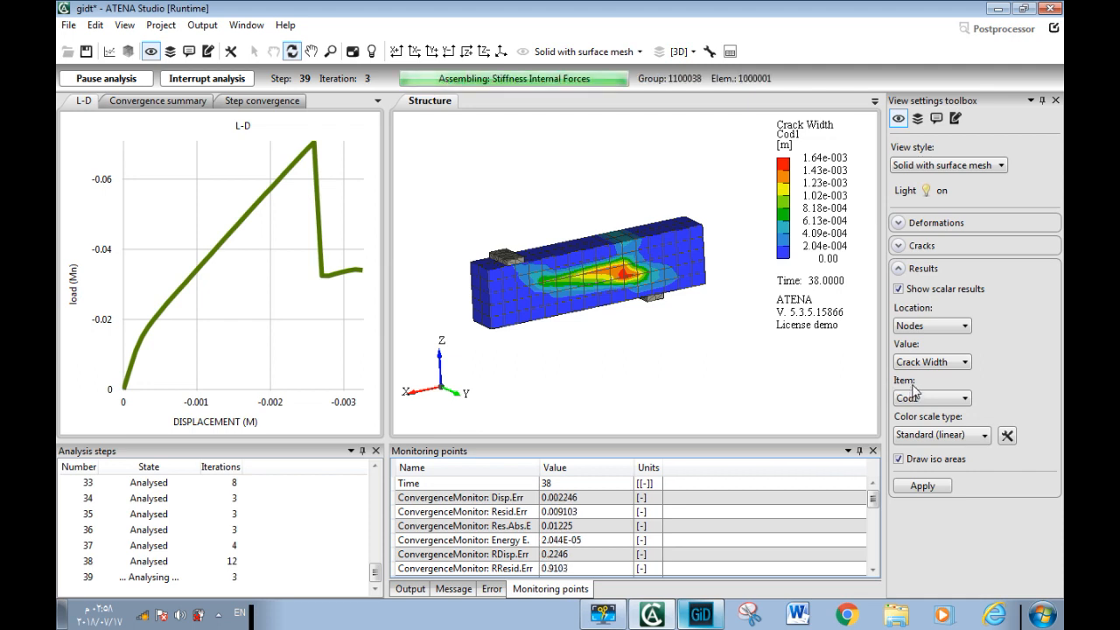
# Turn on drawing of the deformed model with relative deformations of 10% and apply the settings
pyautogui.click(919, 226)
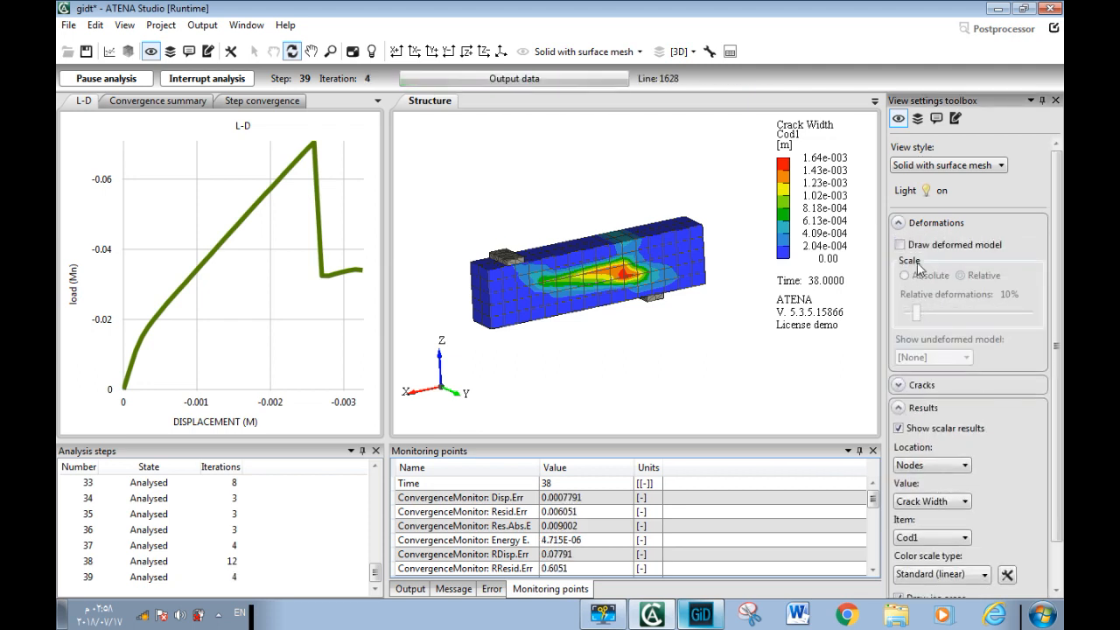
pyautogui.click(919, 245)
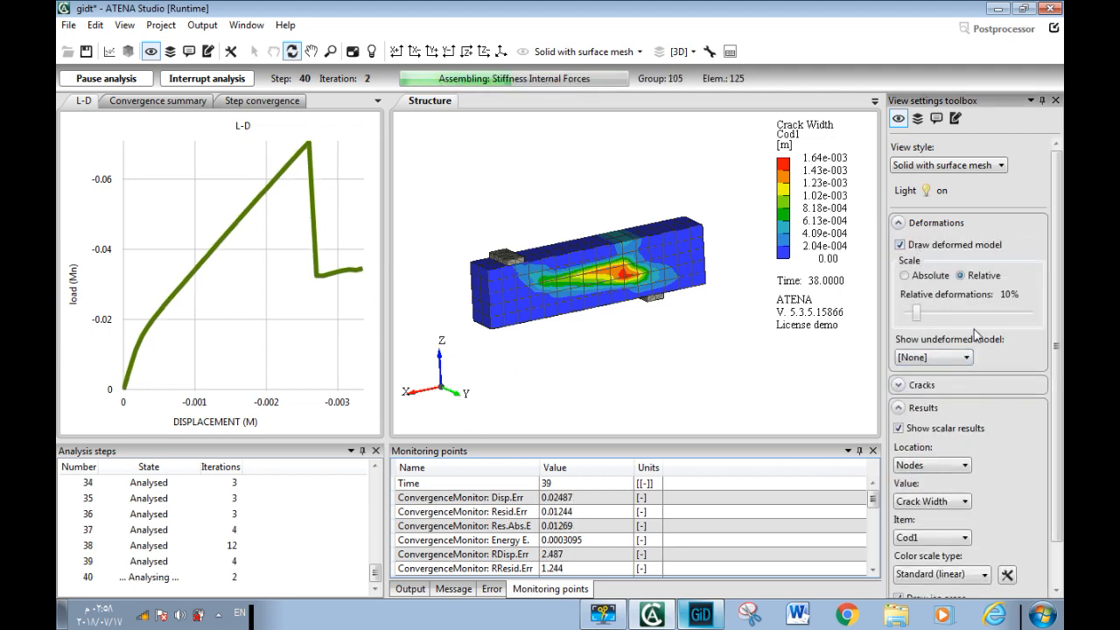
pyautogui.scroll(-1, 898, 384)
pyautogui.click(933, 576)
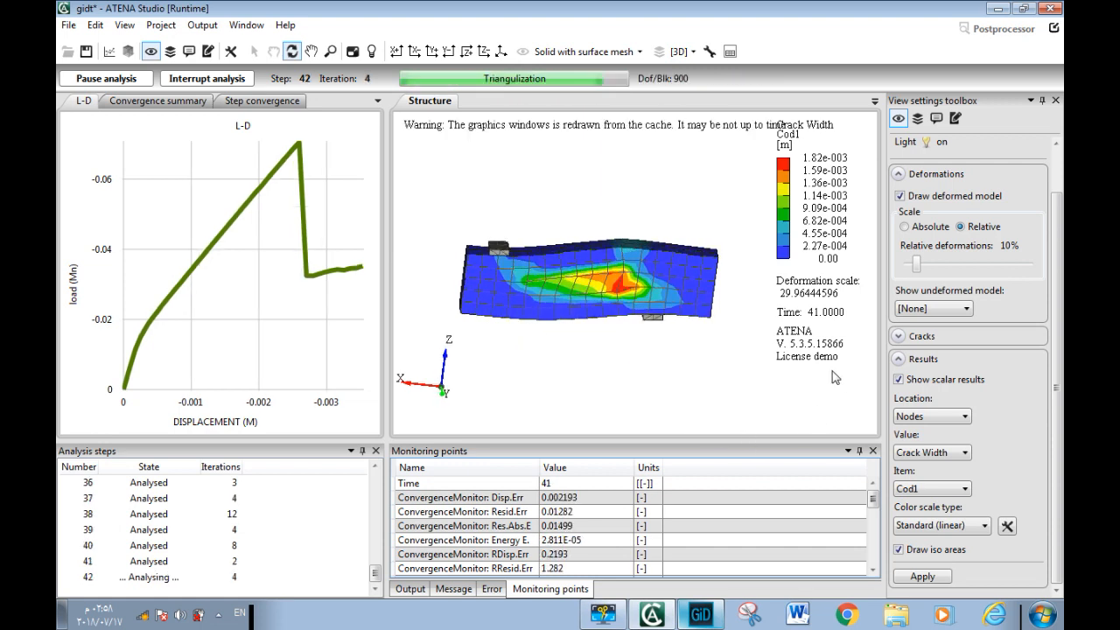
# Show cracks in elements on the beam with a minimum crack width of 0.00005
pyautogui.click(923, 339)
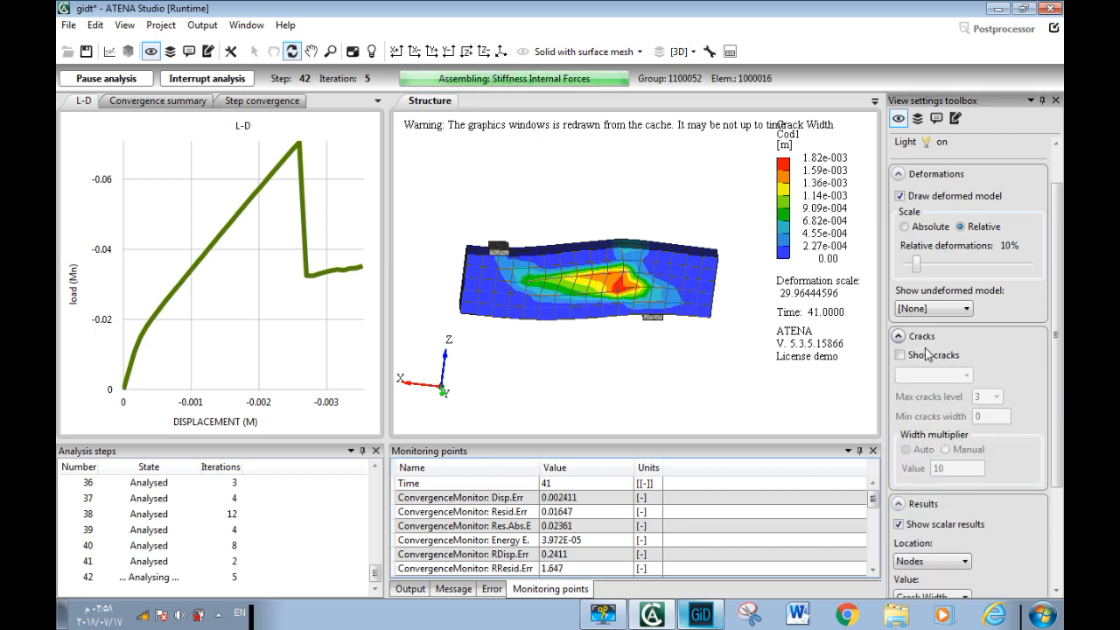
pyautogui.click(919, 357)
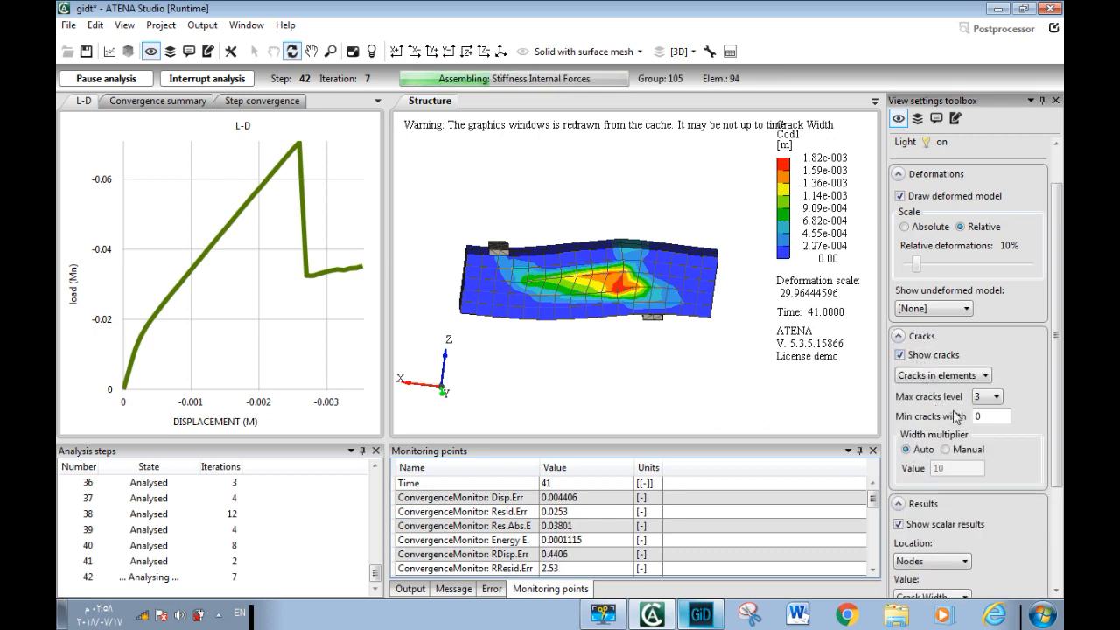
pyautogui.click(988, 416)
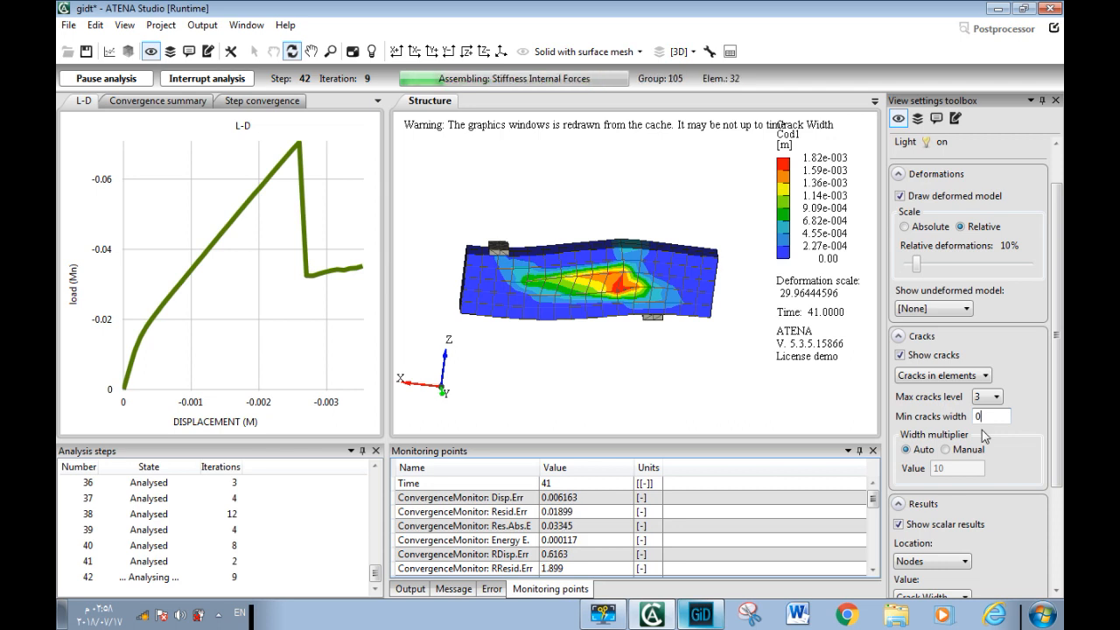
pyautogui.write('0.00005')
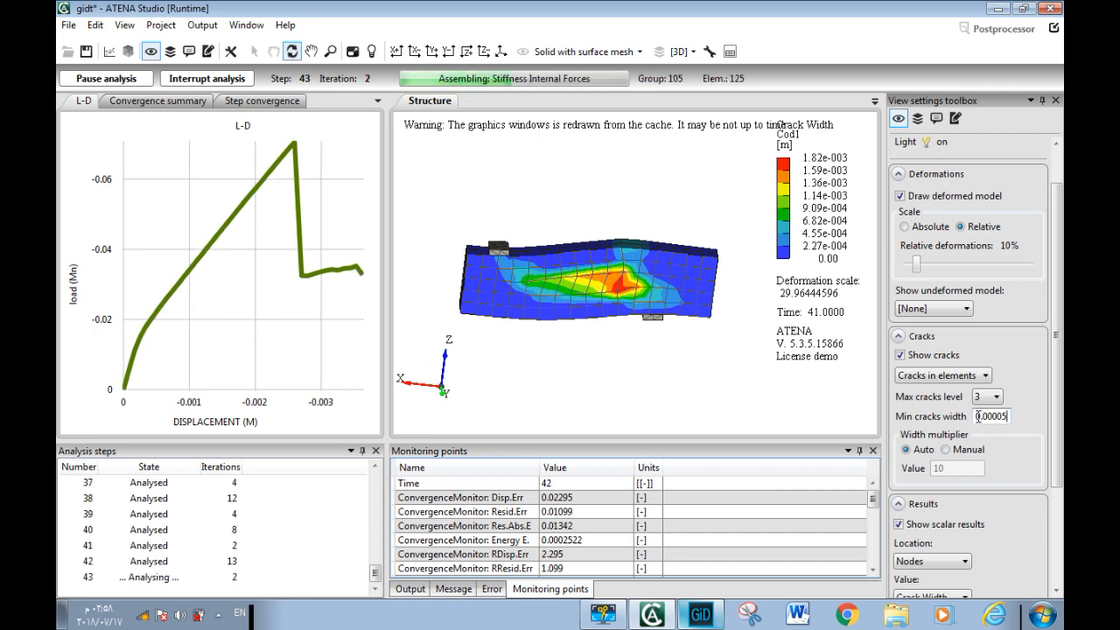
pyautogui.press('Return')
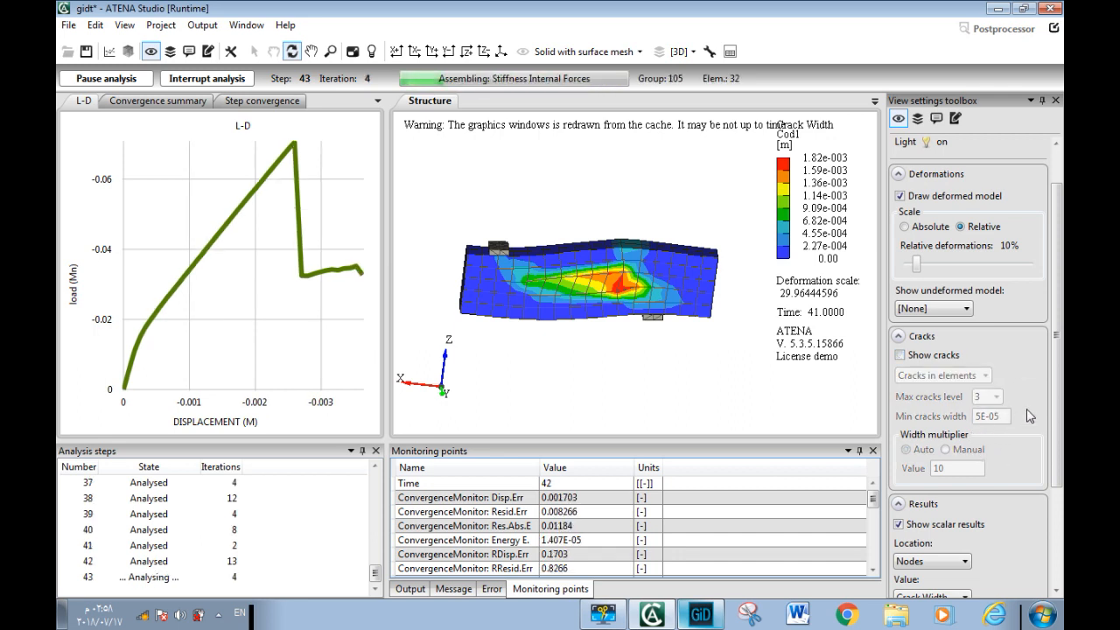
pyautogui.moveTo(1056, 387); pyautogui.dragTo(1061, 445)
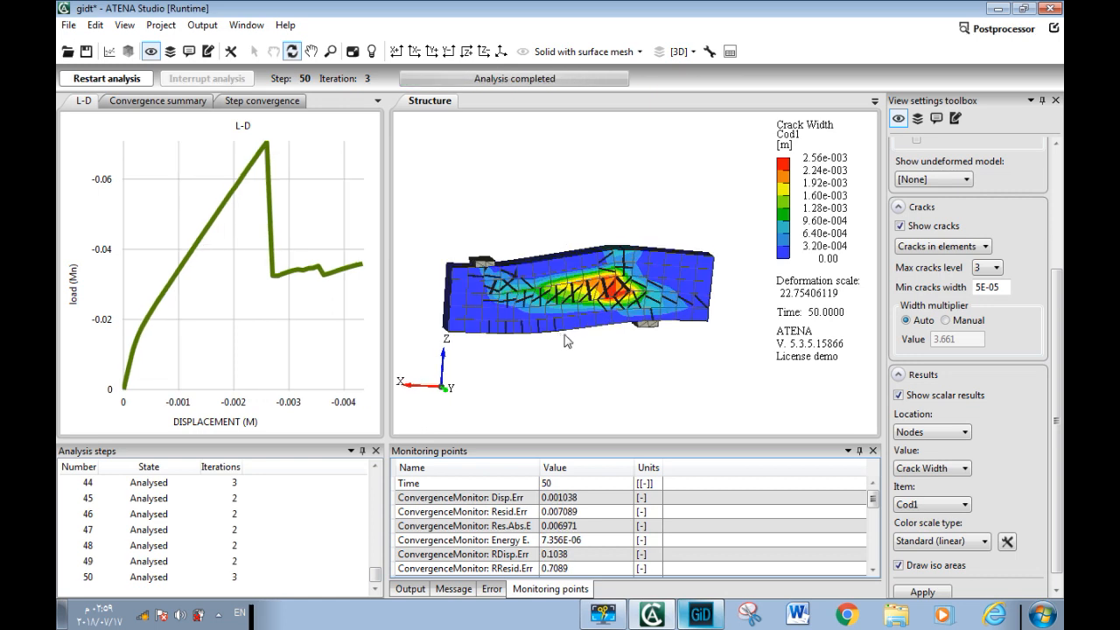
pyautogui.moveTo(567, 339); pyautogui.dragTo(541, 327)
pyautogui.moveTo(576, 338); pyautogui.dragTo(583, 341)
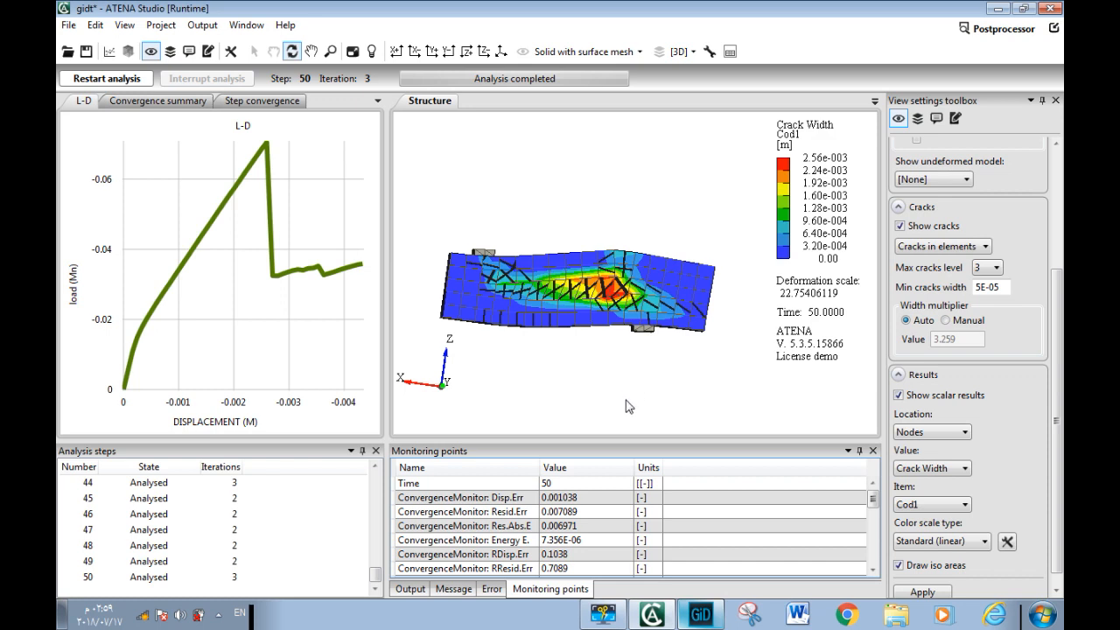
# Go to postprocessor mode and open a new structure window showing the beam from its side
pyautogui.click(997, 33)
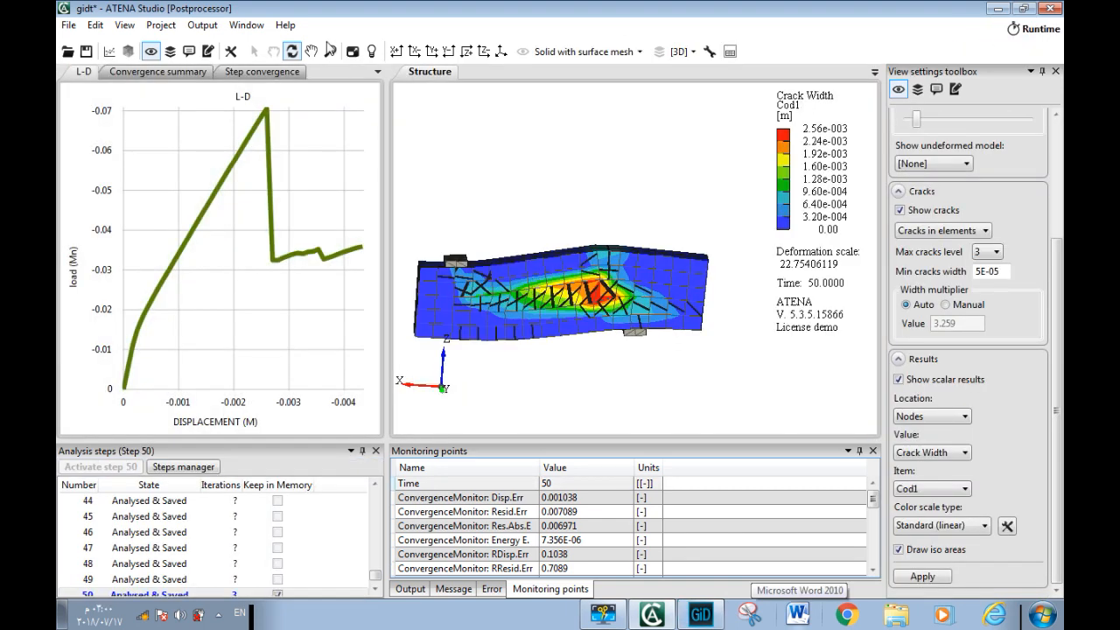
pyautogui.click(133, 53)
pyautogui.moveTo(550, 329); pyautogui.dragTo(436, 210)
pyautogui.moveTo(741, 265); pyautogui.dragTo(733, 238)
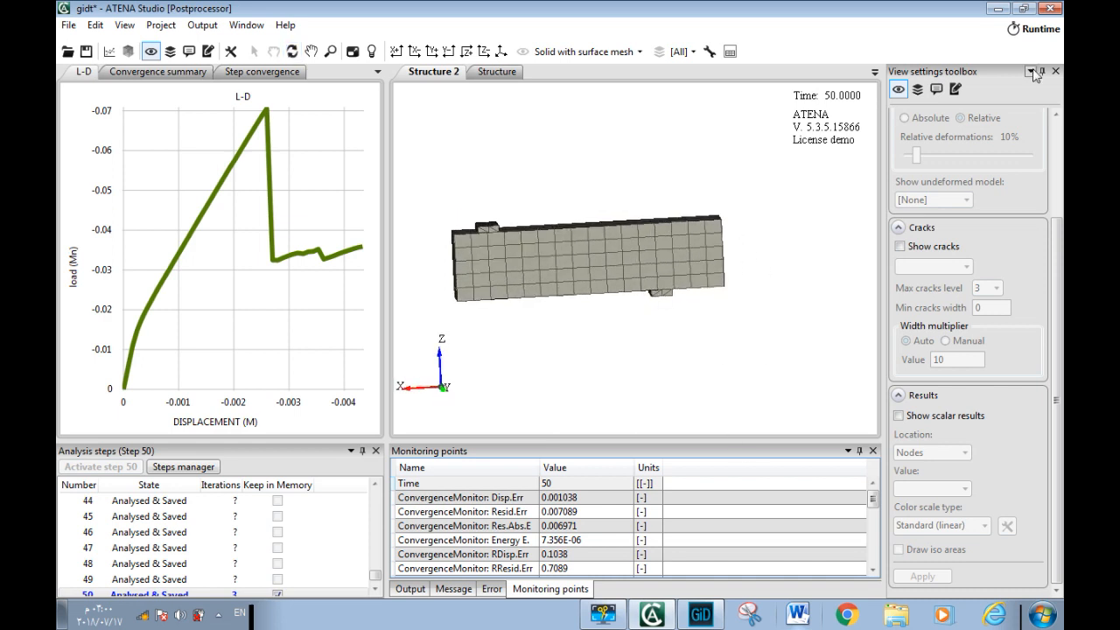
# Limit the new structure window's visible domain to the [3D] activity
pyautogui.click(917, 89)
pyautogui.click(924, 137)
pyautogui.click(922, 163)
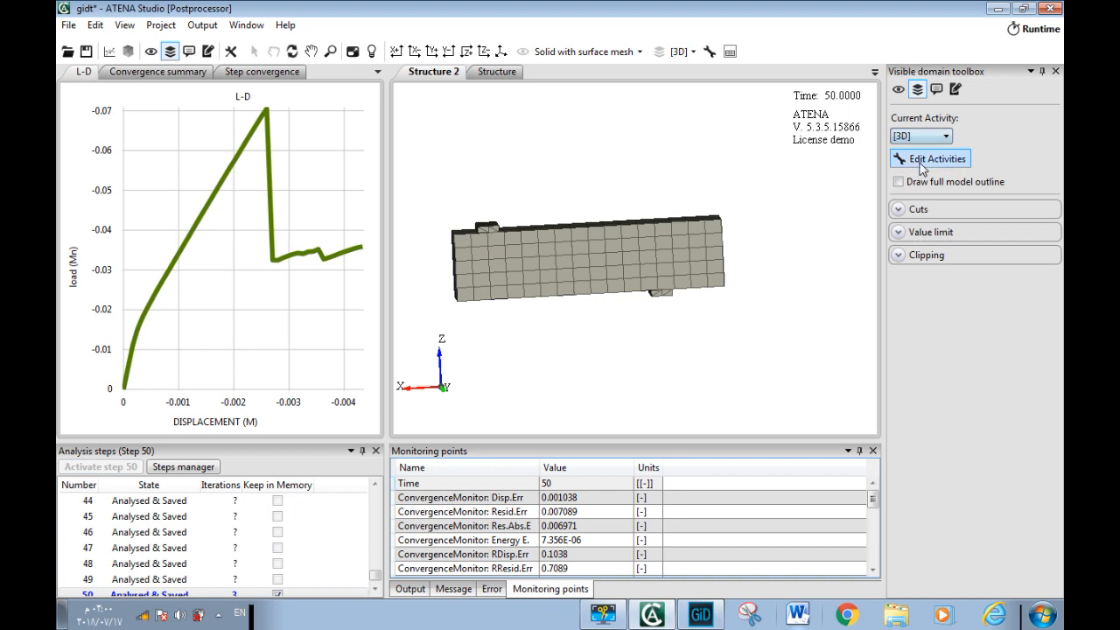
# Set the view style of the new structure window to Solid with outline
pyautogui.click(899, 89)
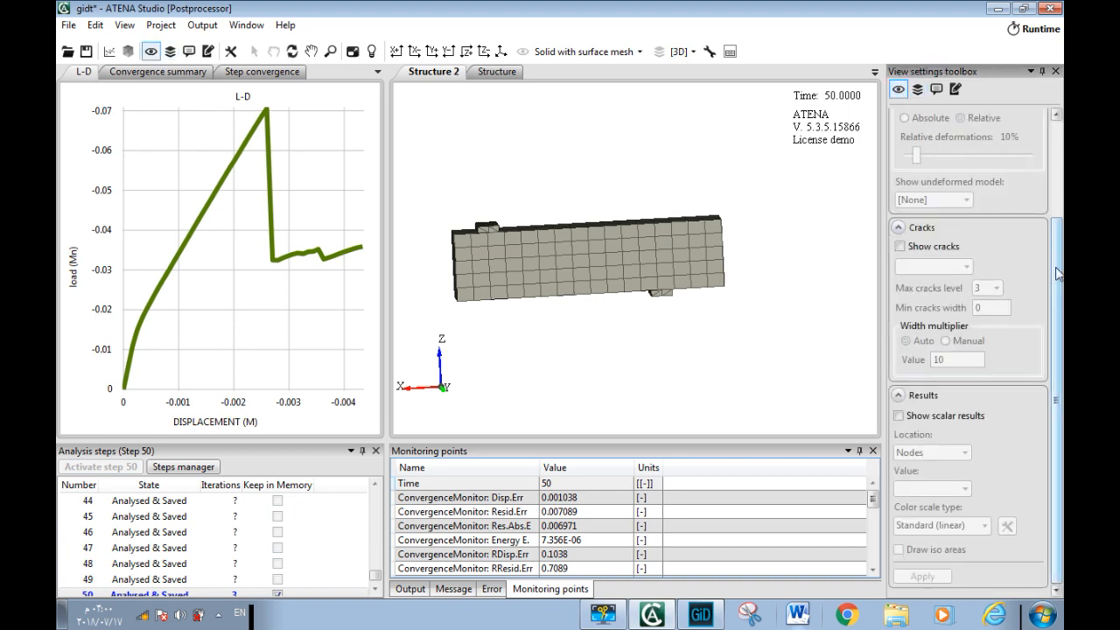
pyautogui.scroll(3, 969, 350)
pyautogui.click(973, 137)
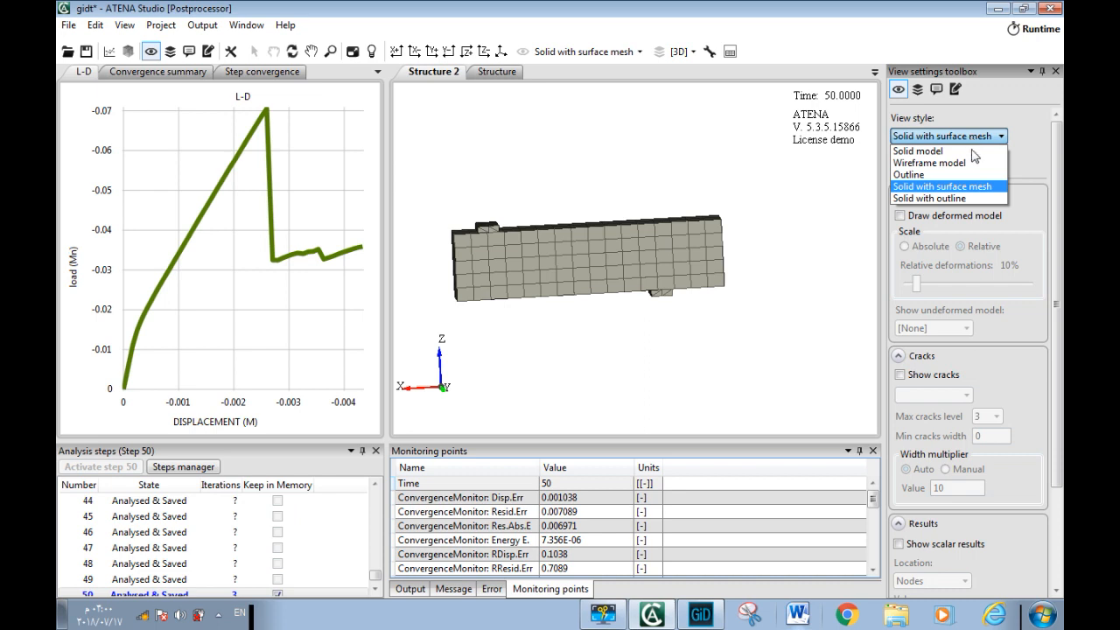
pyautogui.click(952, 198)
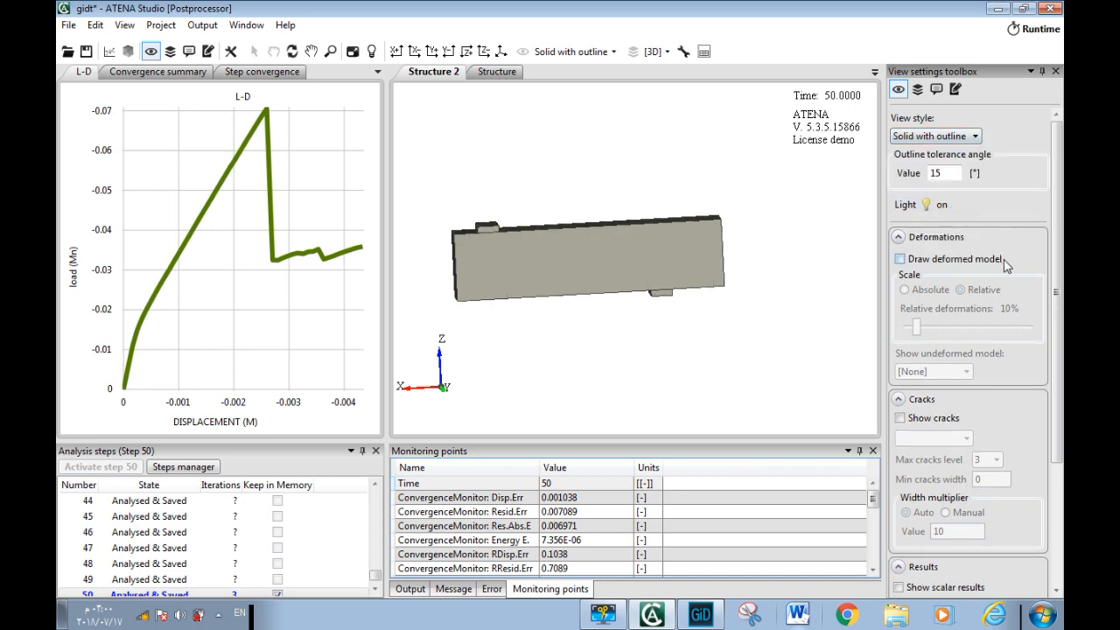
# Show cracks in elements in the new structure window with the max cracks level set to 1
pyautogui.moveTo(1060, 244); pyautogui.dragTo(1055, 372)
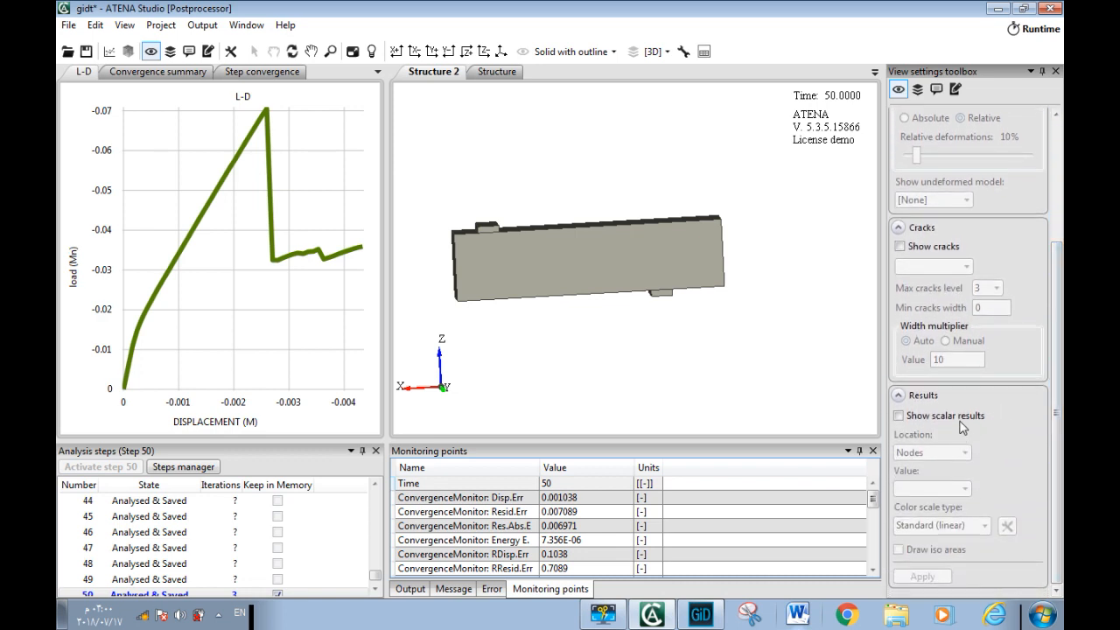
pyautogui.click(933, 248)
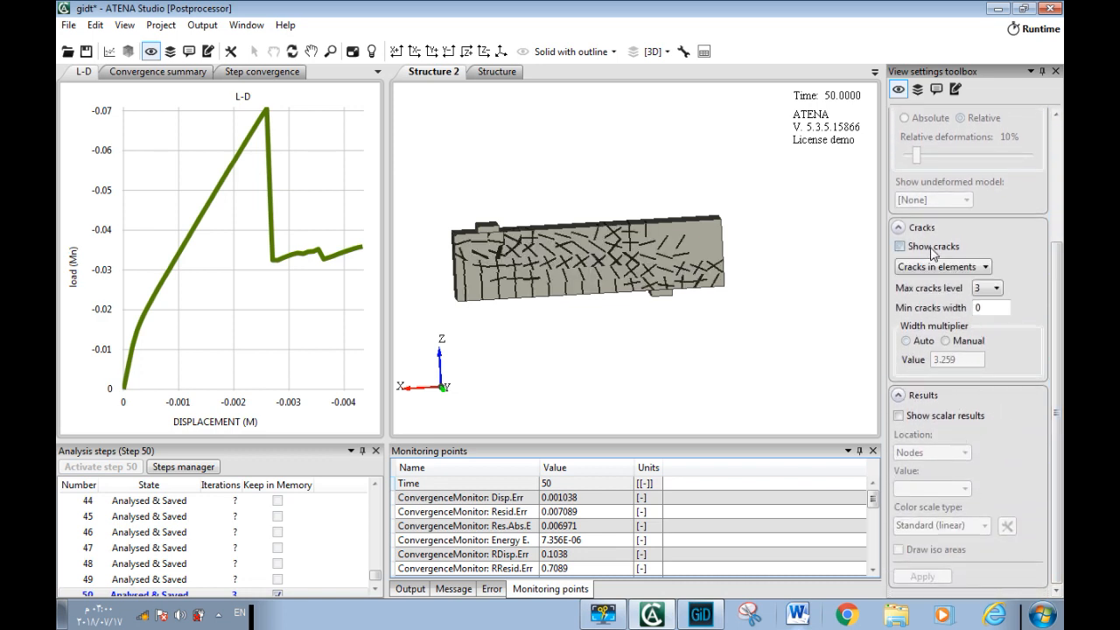
pyautogui.click(987, 293)
pyautogui.click(989, 302)
pyautogui.click(976, 310)
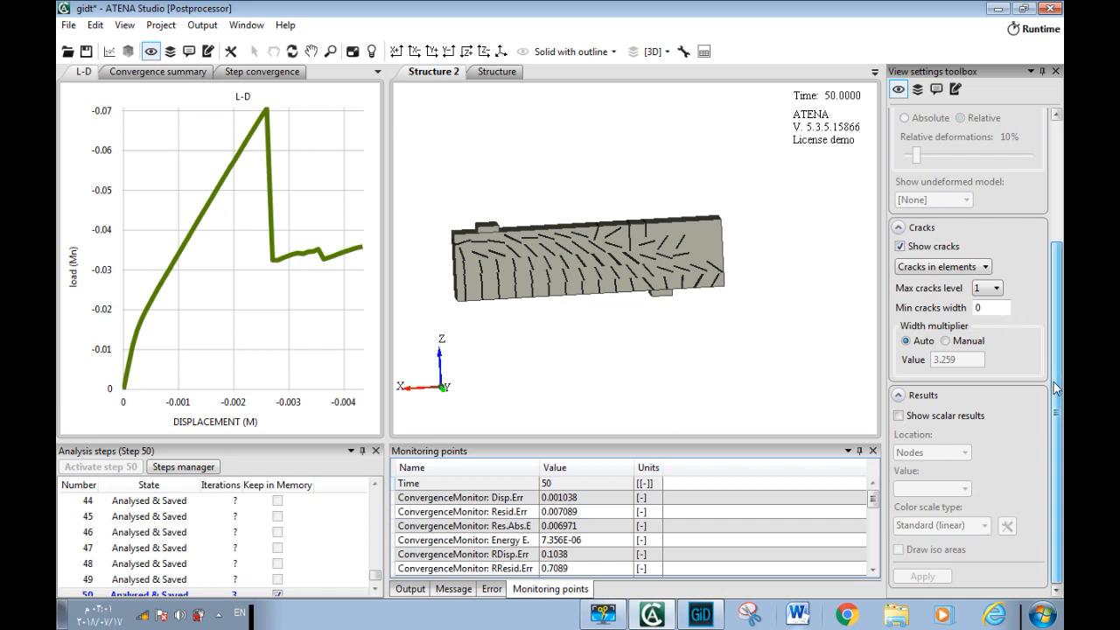
# Show the nodal Crack Width result, item Cod1, as scalar iso areas on the beam
pyautogui.click(943, 416)
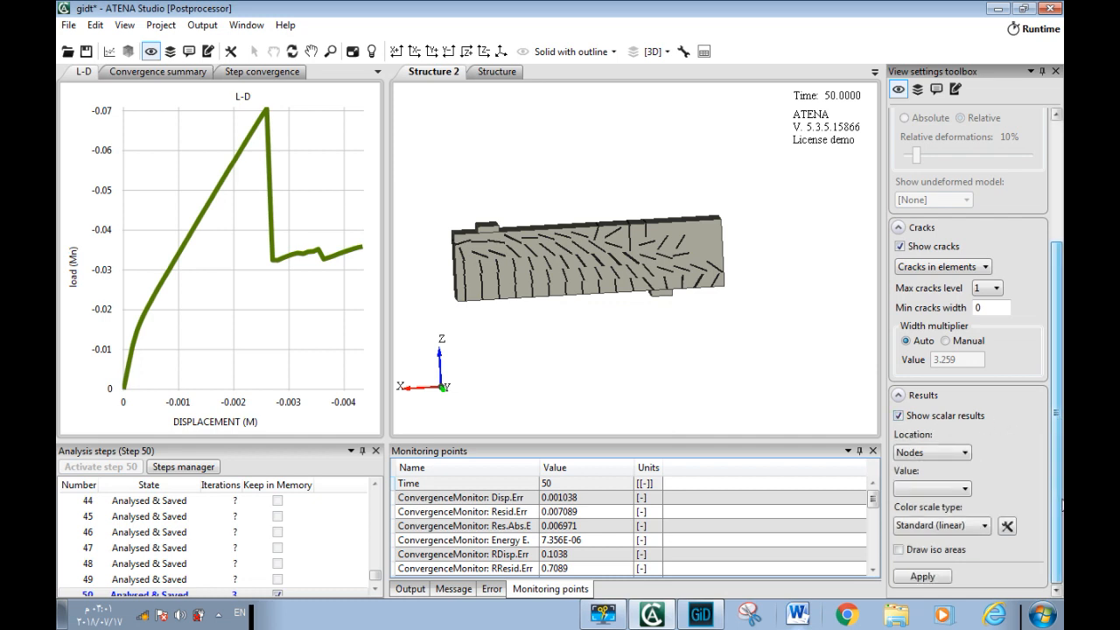
pyautogui.click(933, 490)
pyautogui.scroll(-1, 980, 350)
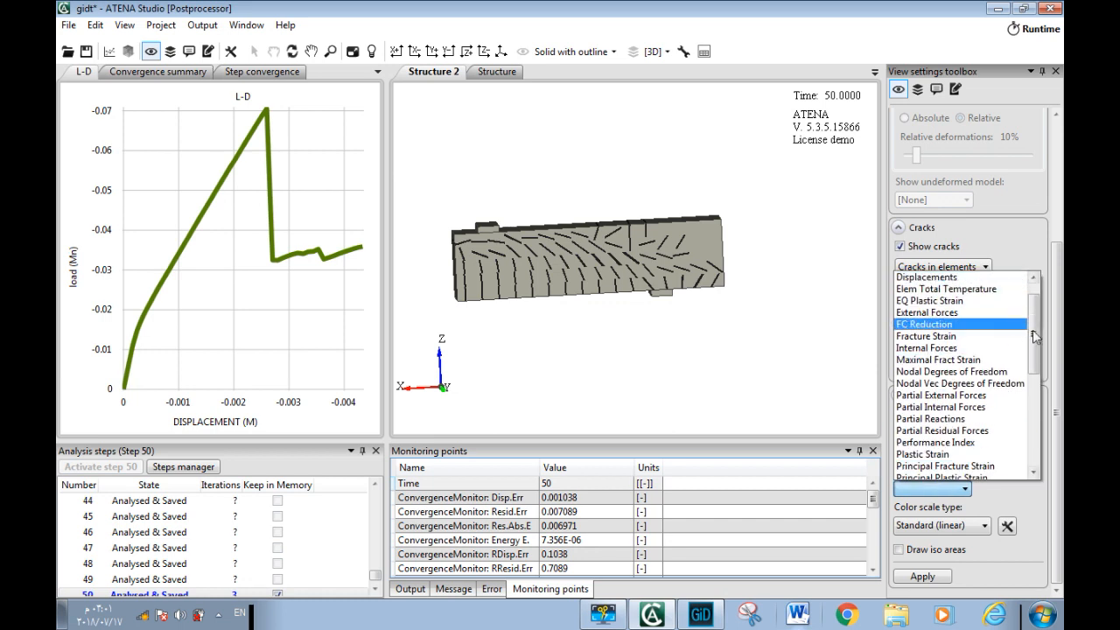
pyautogui.scroll(2, 1004, 324)
pyautogui.click(978, 287)
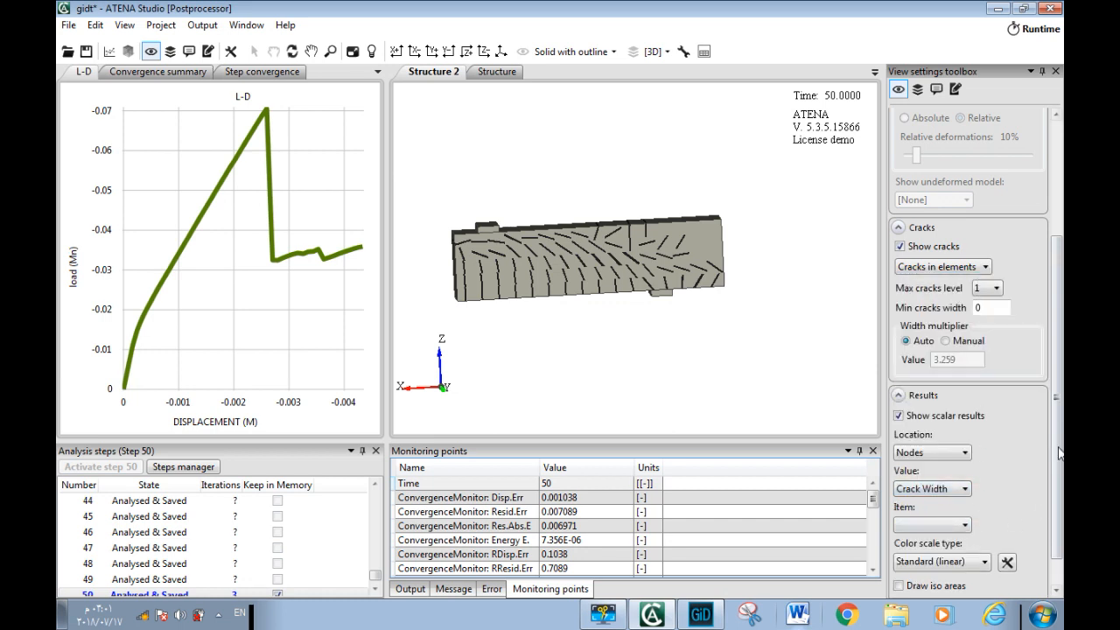
pyautogui.scroll(-1, 1057, 456)
pyautogui.click(958, 492)
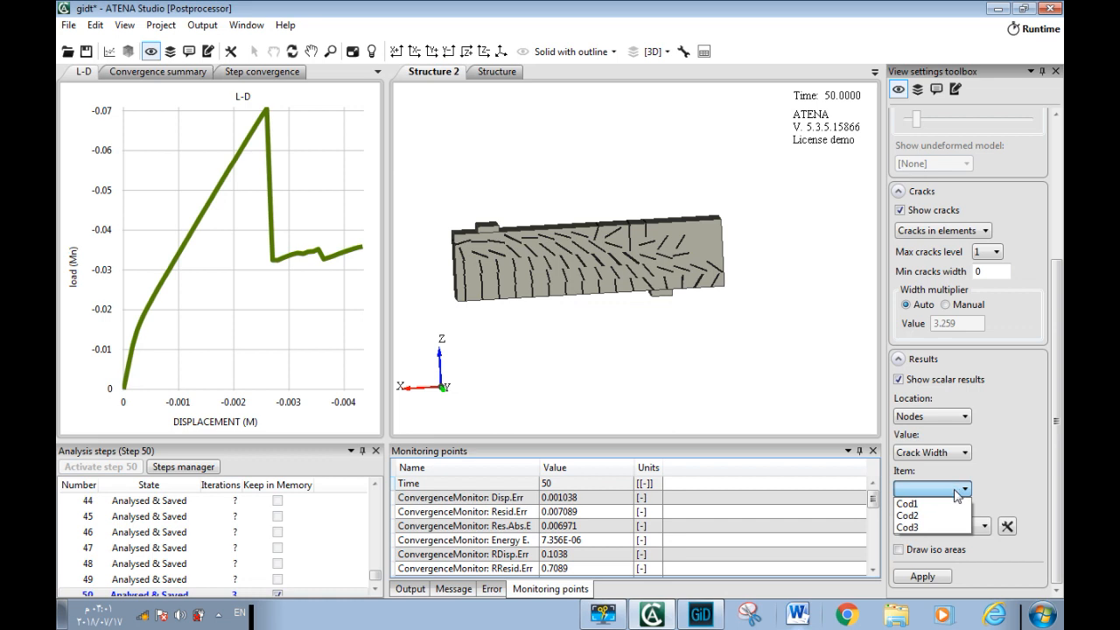
pyautogui.click(956, 504)
pyautogui.click(929, 581)
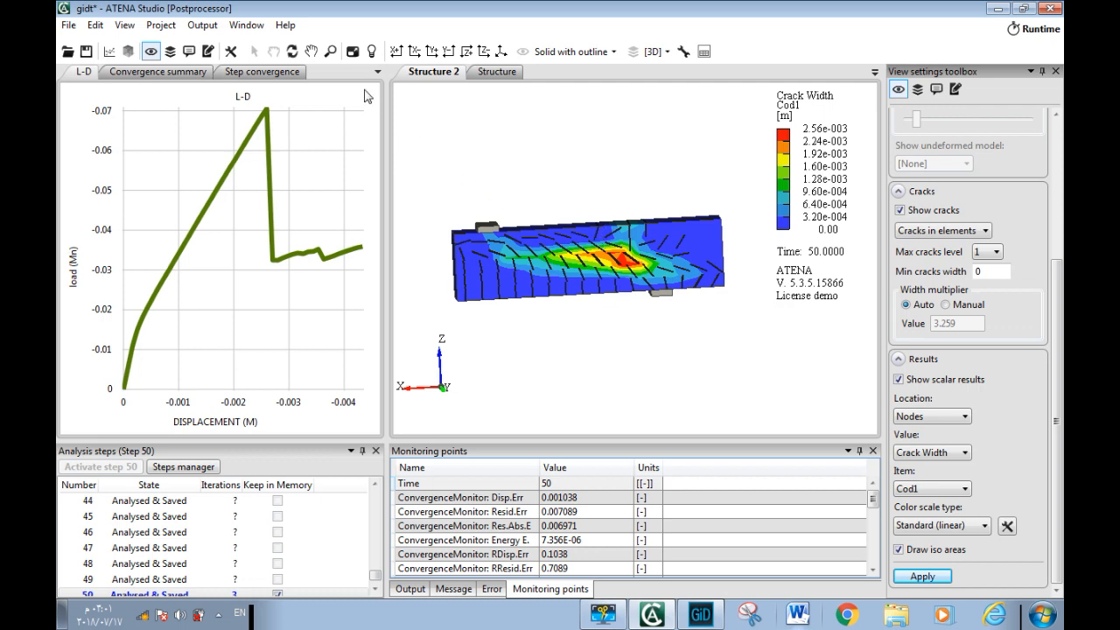
# Enable element transparency in the structure properties and view the beam straight from its side
pyautogui.click(231, 52)
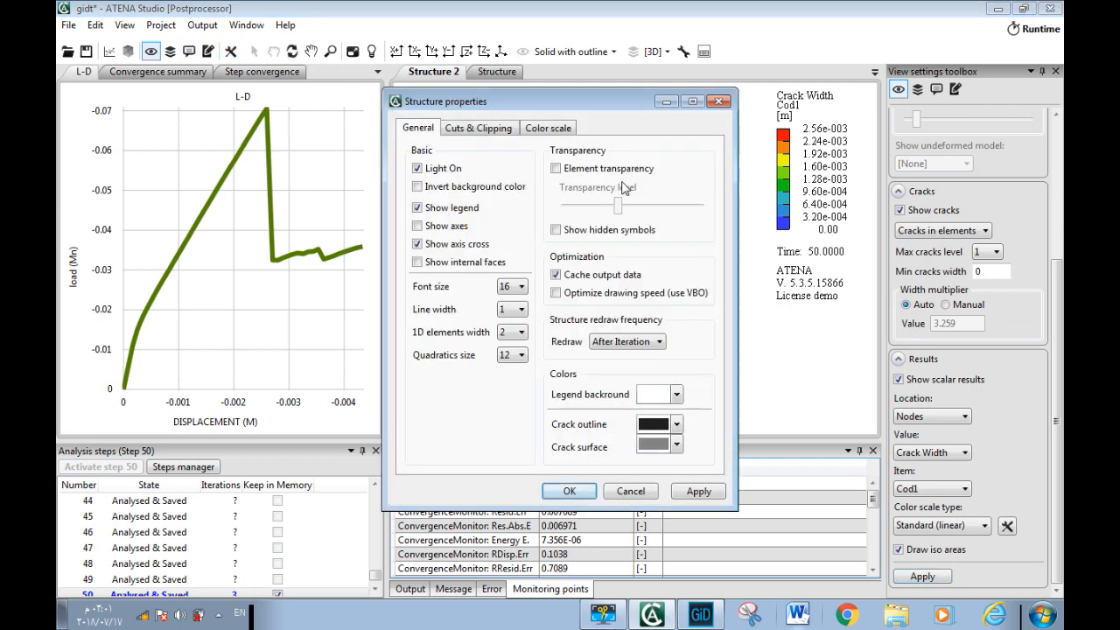
pyautogui.click(557, 169)
pyautogui.click(569, 491)
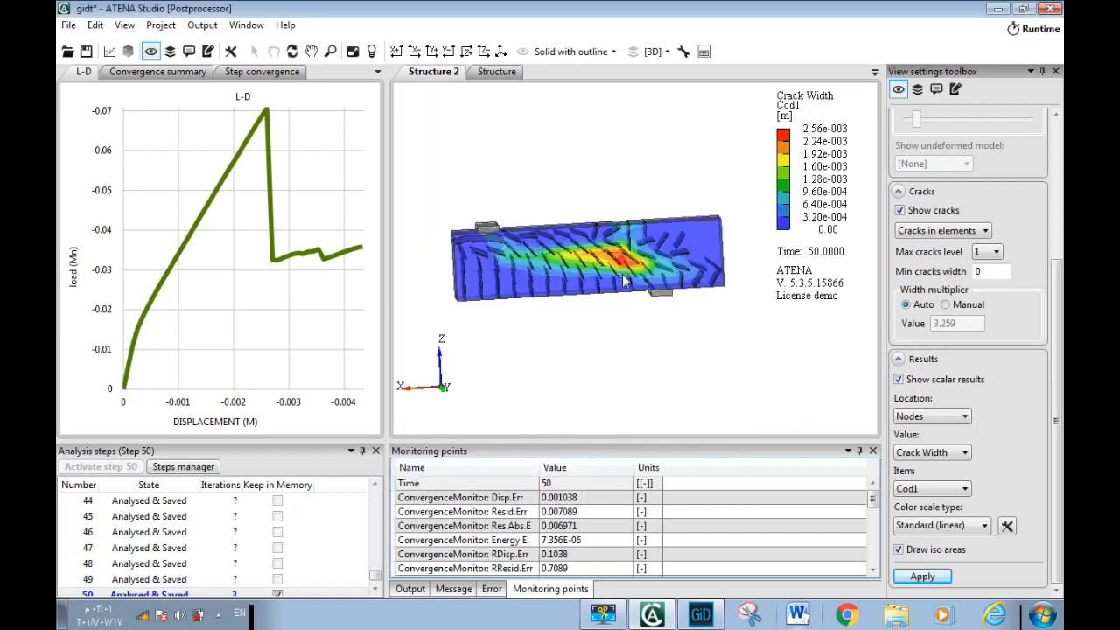
pyautogui.moveTo(496, 336)
pyautogui.mouseDown(button='middle')
pyautogui.moveTo(527, 334)
pyautogui.moveTo(515, 343)
pyautogui.moveTo(495, 313)
pyautogui.moveTo(480, 325)
pyautogui.mouseUp(button='middle')
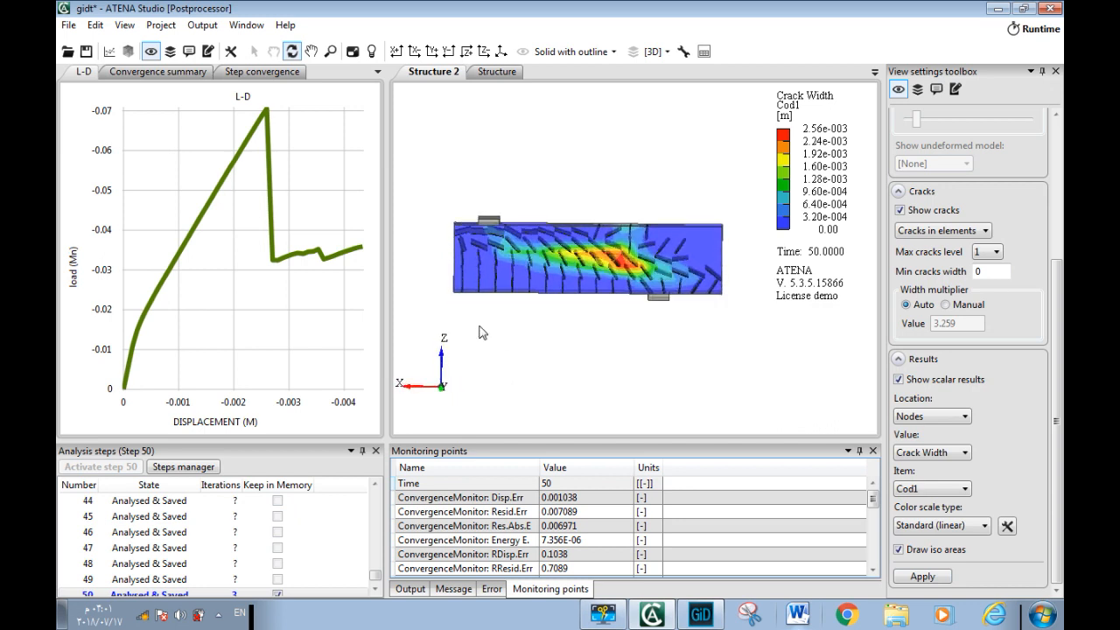
# Set the minimum cracks width to 0.00005 so that finer cracks are filtered out
pyautogui.click(998, 273)
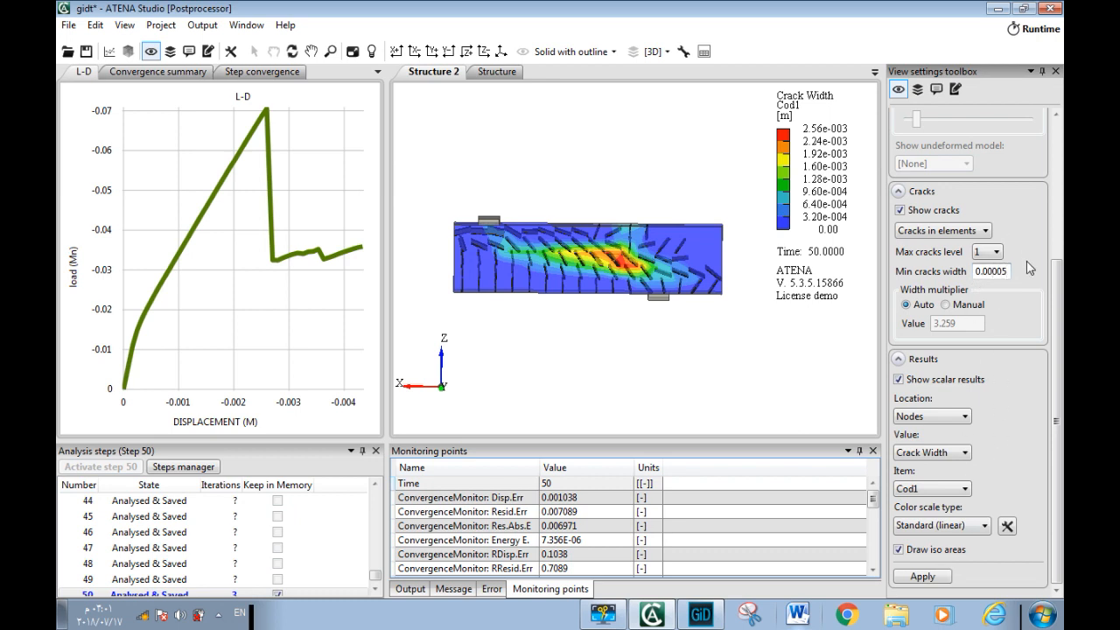
pyautogui.press('Return')
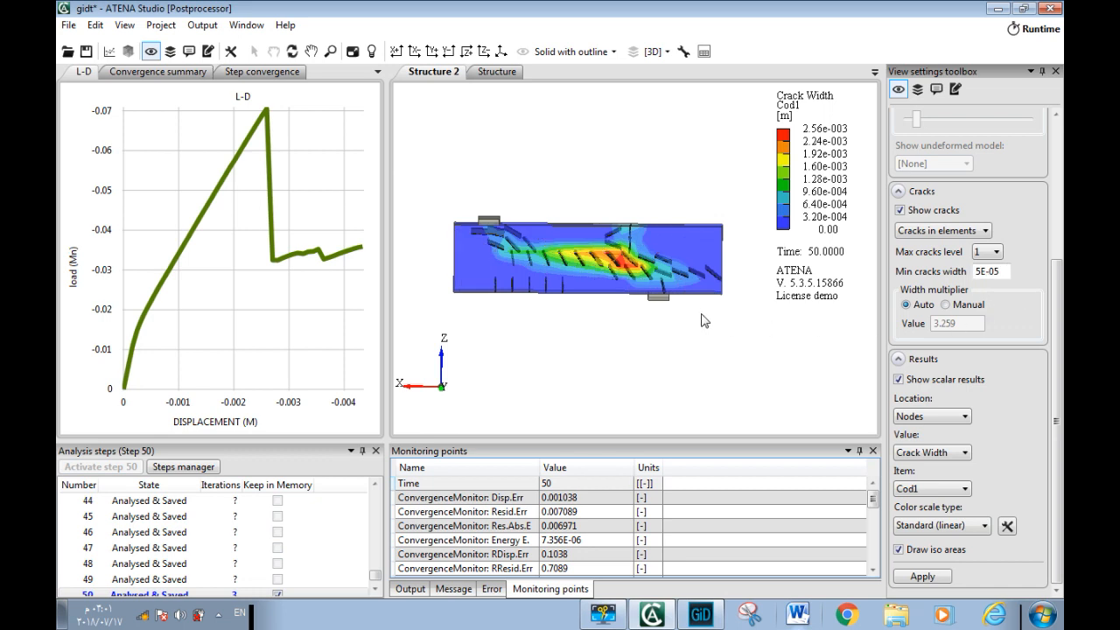
pyautogui.moveTo(534, 298)
pyautogui.mouseDown(button='middle')
pyautogui.moveTo(569, 324)
pyautogui.moveTo(670, 309)
pyautogui.moveTo(647, 332)
pyautogui.moveTo(545, 335)
pyautogui.moveTo(523, 312)
pyautogui.moveTo(576, 302)
pyautogui.moveTo(578, 317)
pyautogui.moveTo(555, 303)
pyautogui.mouseUp(button='middle')
pyautogui.scroll(3, 555, 303)
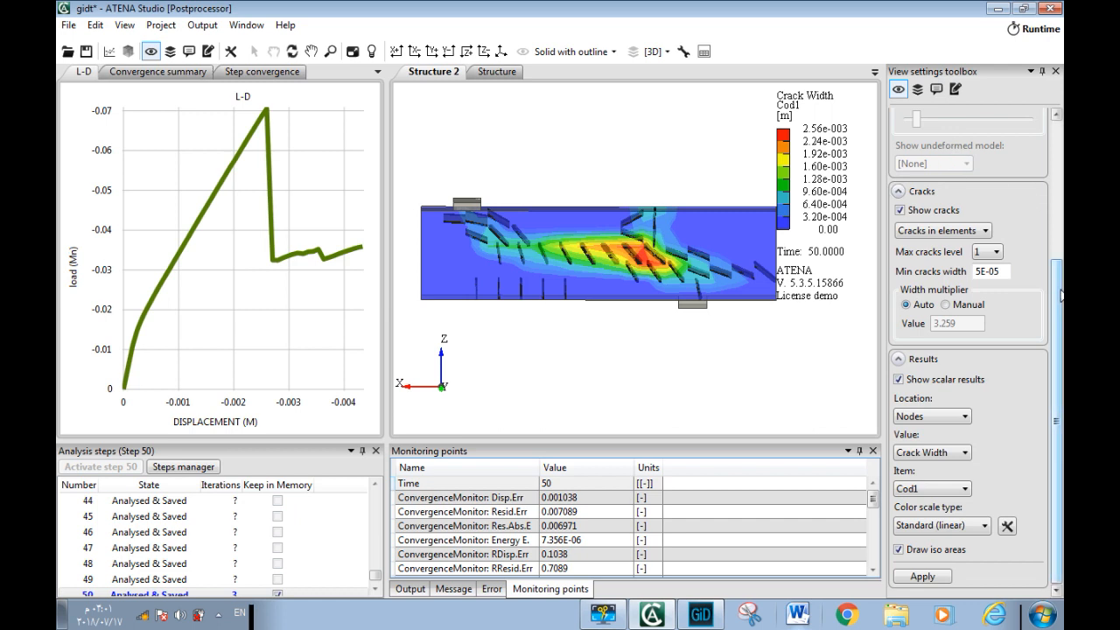
# Set the view style to Outline and rotate the beam to inspect the crack planes in 3D
pyautogui.scroll(5, 932, 162)
pyautogui.click(932, 135)
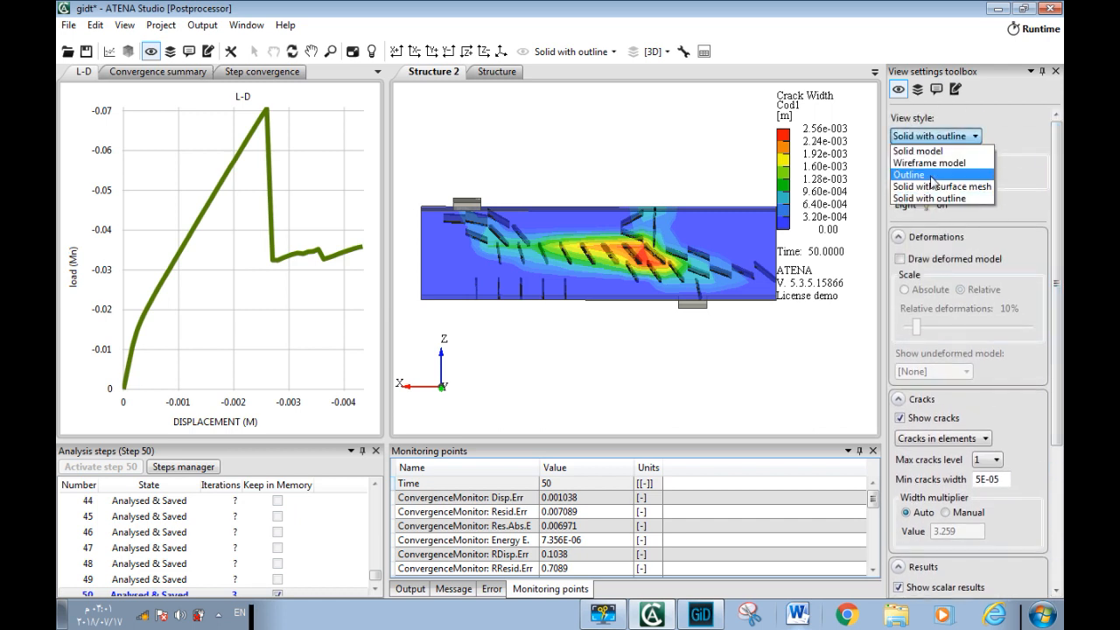
pyautogui.click(910, 174)
pyautogui.moveTo(541, 337); pyautogui.dragTo(632, 336)
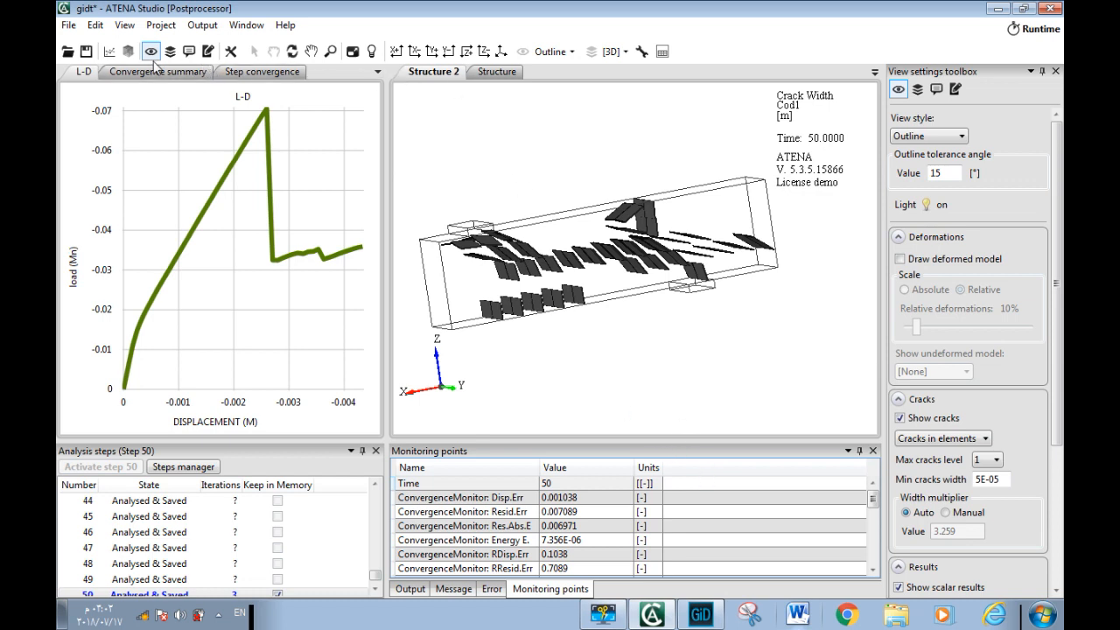
# Open another structure window using the Solid with outline view style, with the full model outline drawn
pyautogui.click(128, 50)
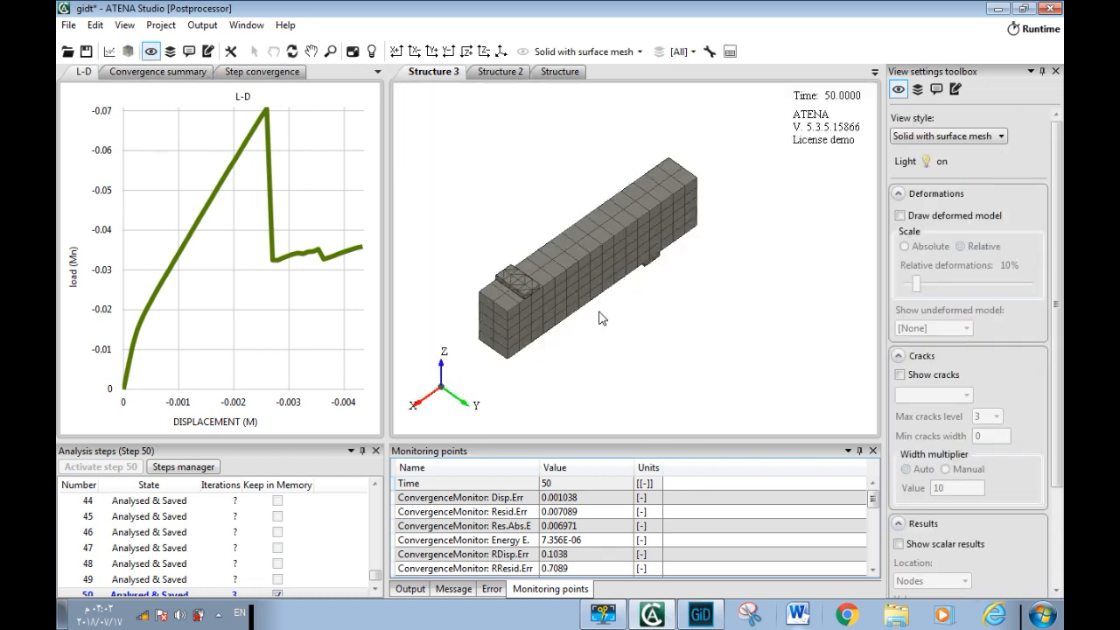
pyautogui.click(917, 89)
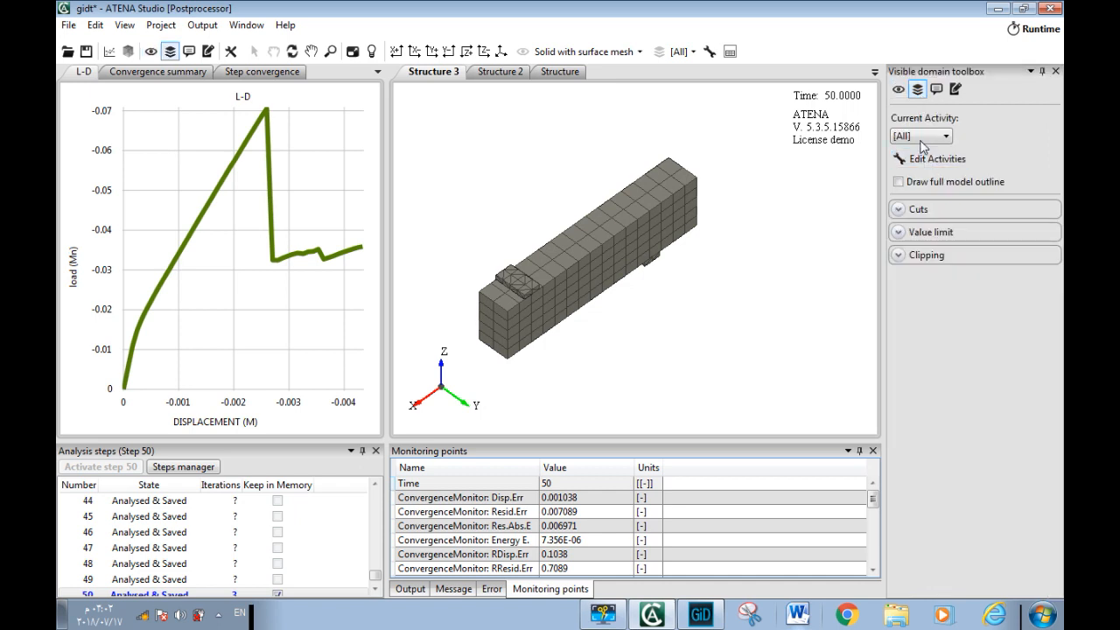
pyautogui.click(921, 140)
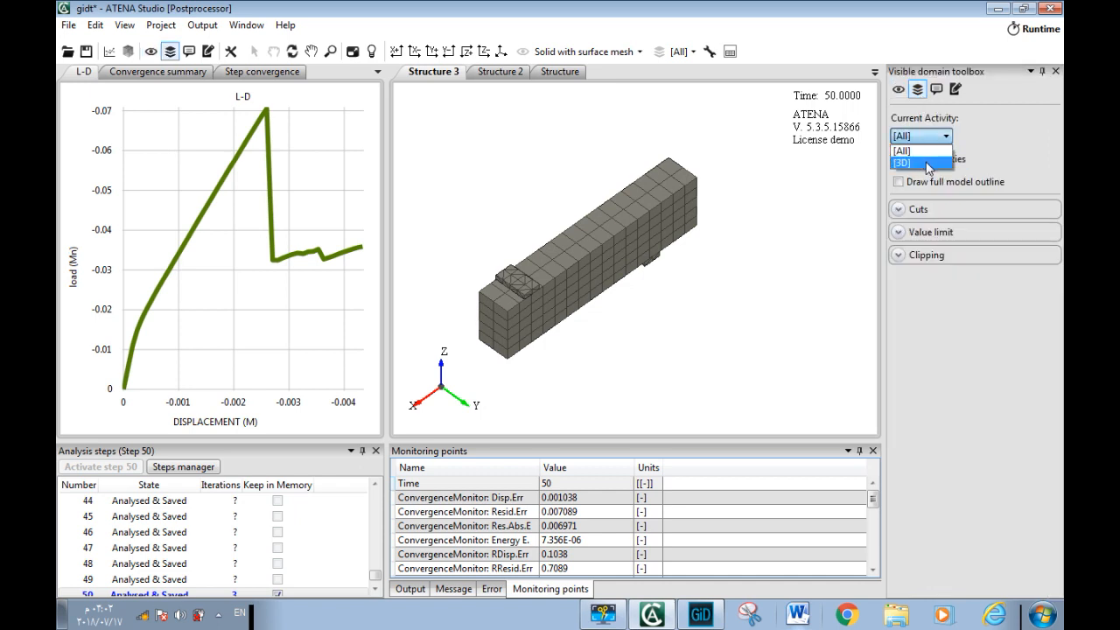
pyautogui.click(935, 134)
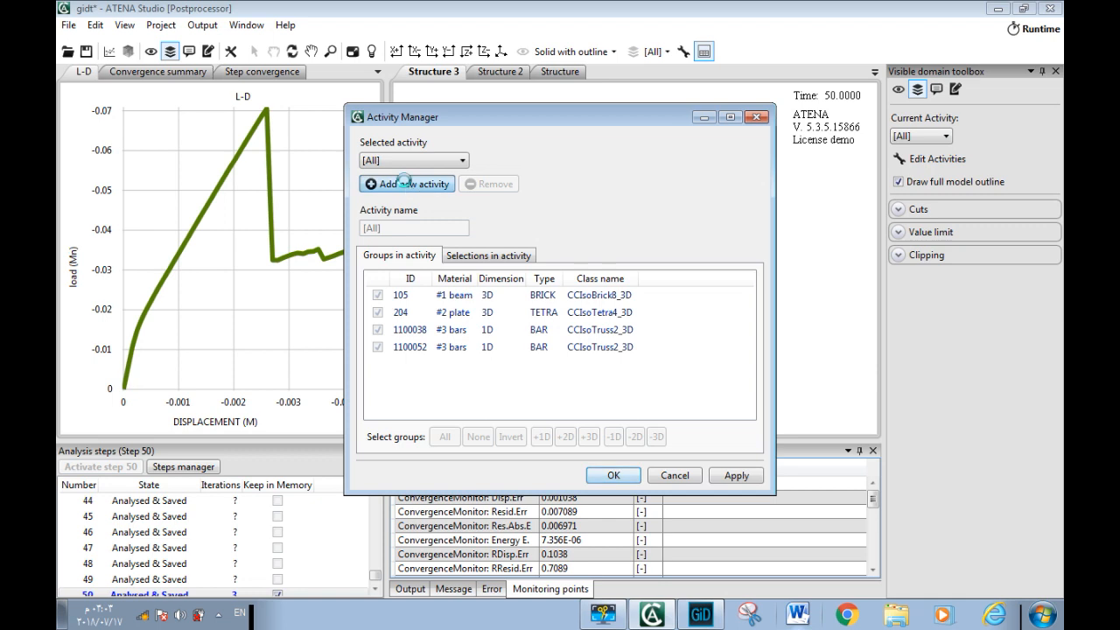
# Add a new activity named 1d that contains only the two 1D bar groups
pyautogui.click(407, 185)
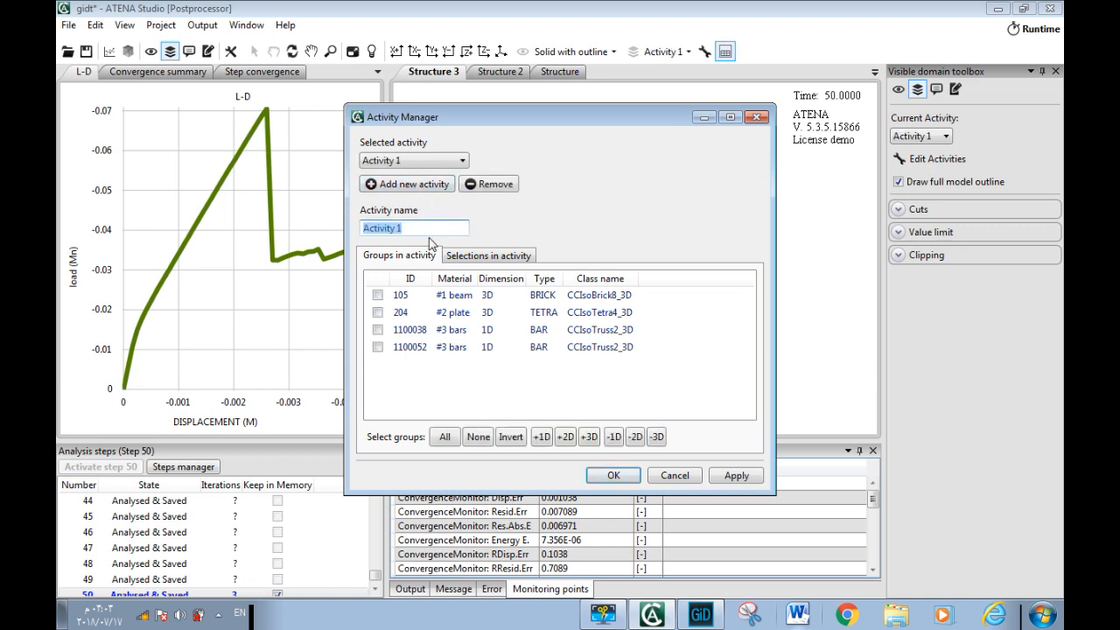
pyautogui.write('1d')
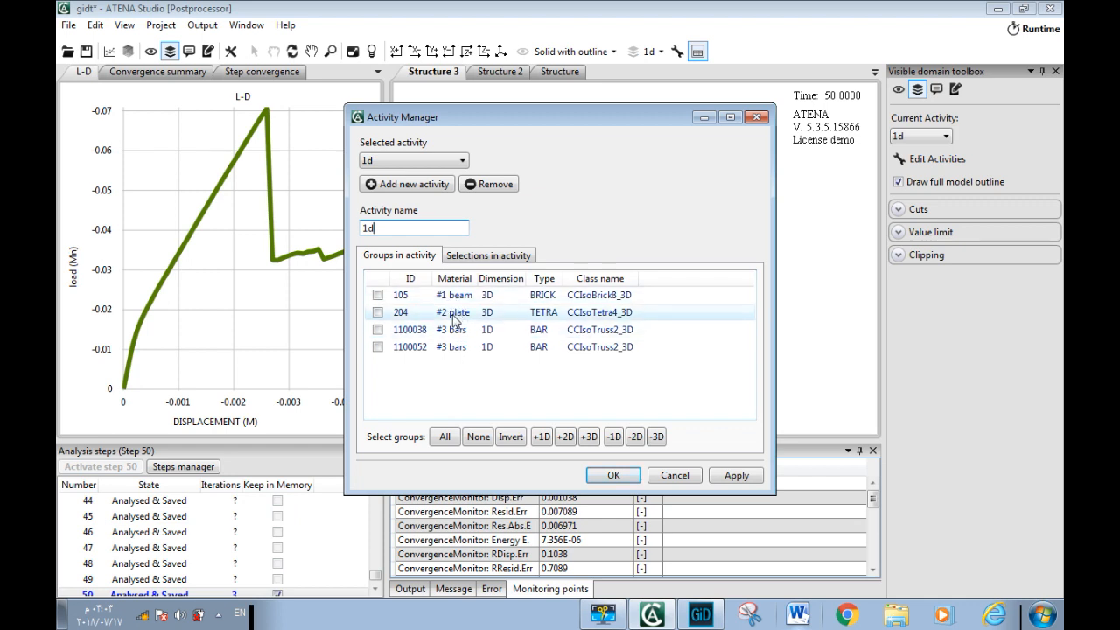
pyautogui.click(378, 347)
pyautogui.click(542, 436)
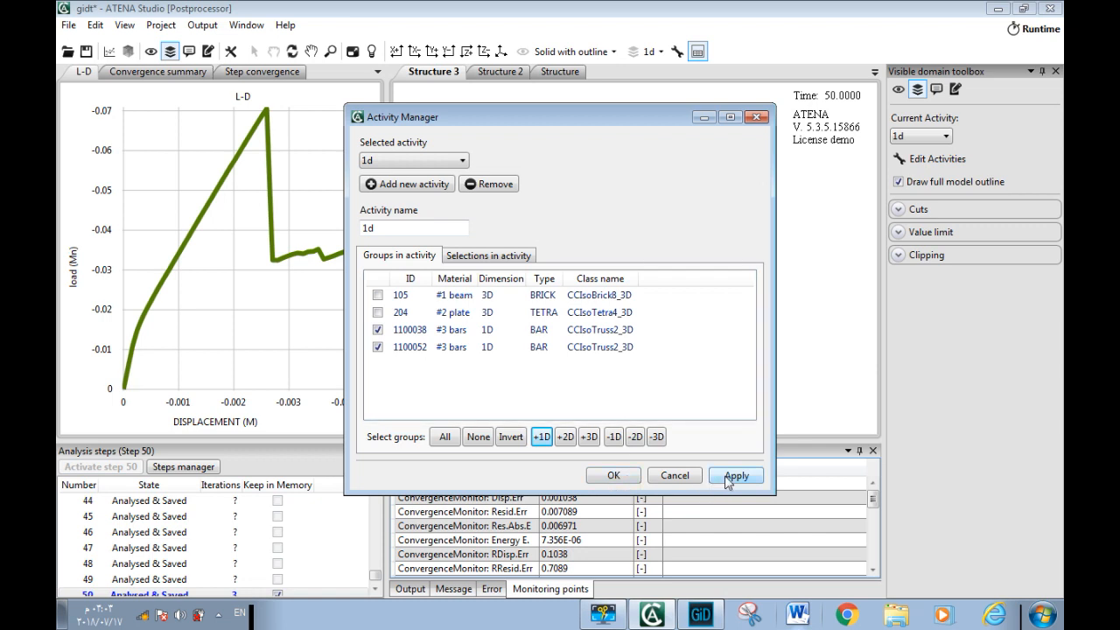
pyautogui.click(623, 476)
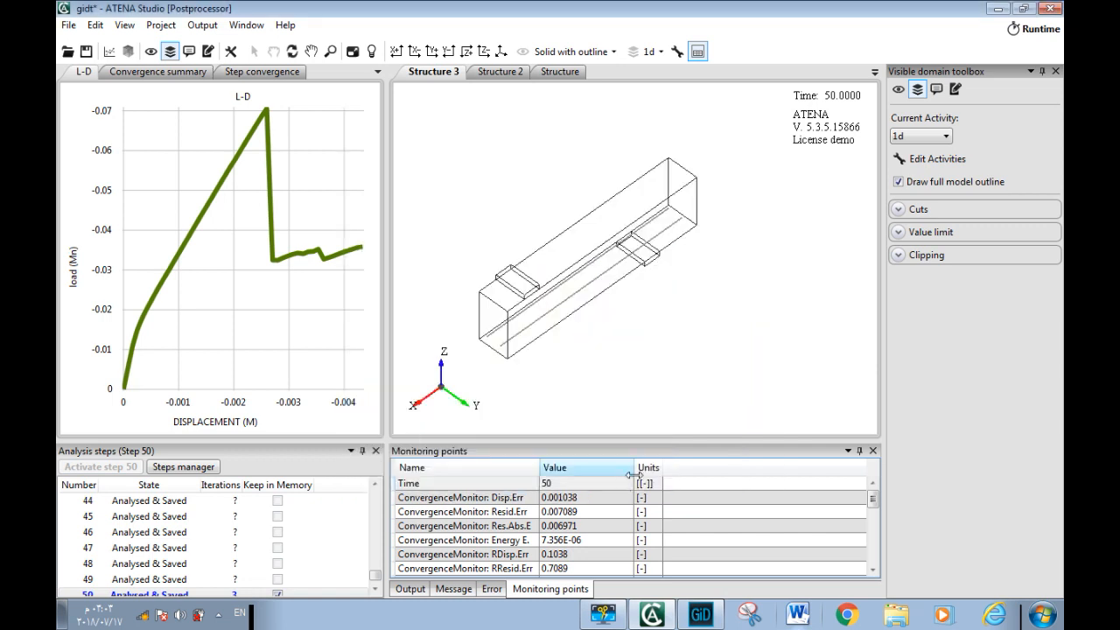
pyautogui.click(930, 140)
pyautogui.click(930, 142)
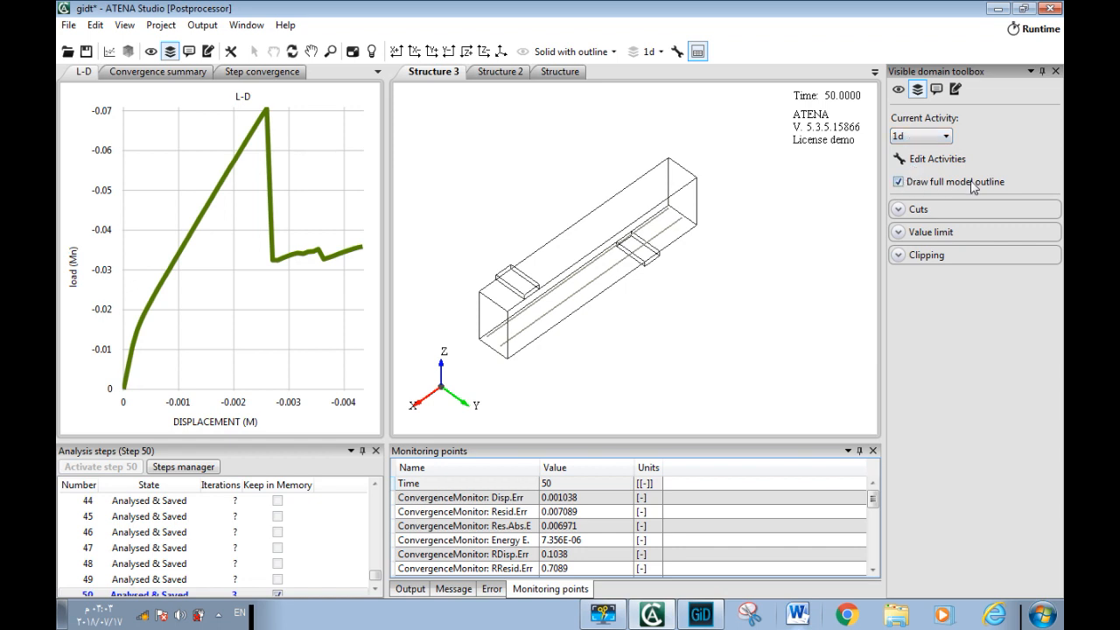
# Show the nodal Strain result, item Eps XX, as scalar iso areas on the reinforcement bars
pyautogui.click(898, 89)
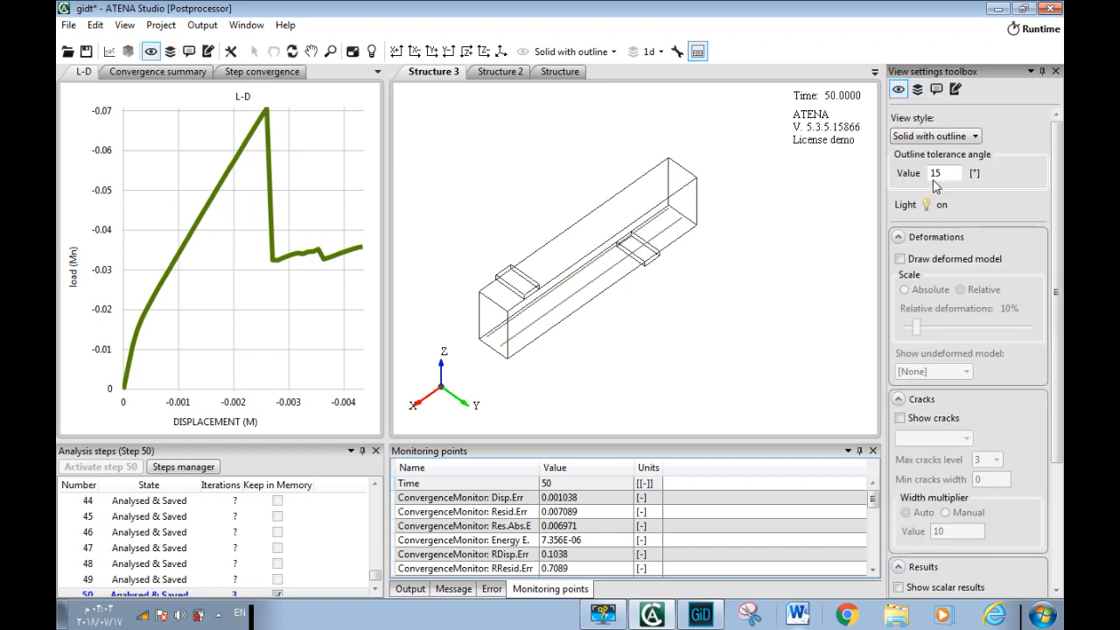
pyautogui.scroll(-3, 991, 363)
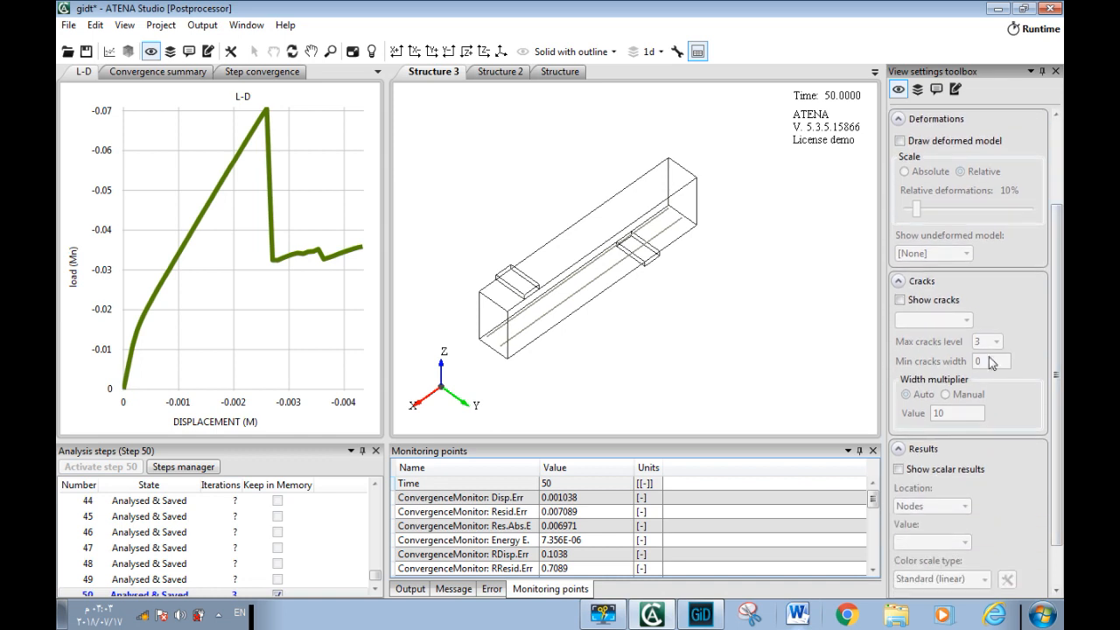
pyautogui.click(945, 470)
pyautogui.scroll(-1, 1032, 396)
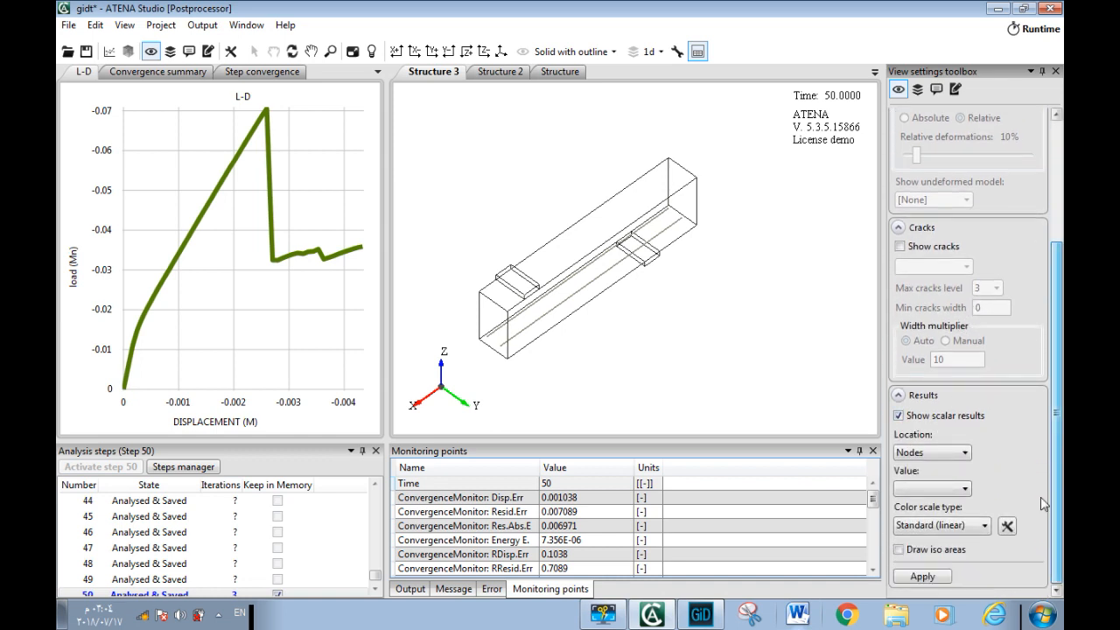
pyautogui.click(965, 490)
pyautogui.scroll(-2, 1007, 394)
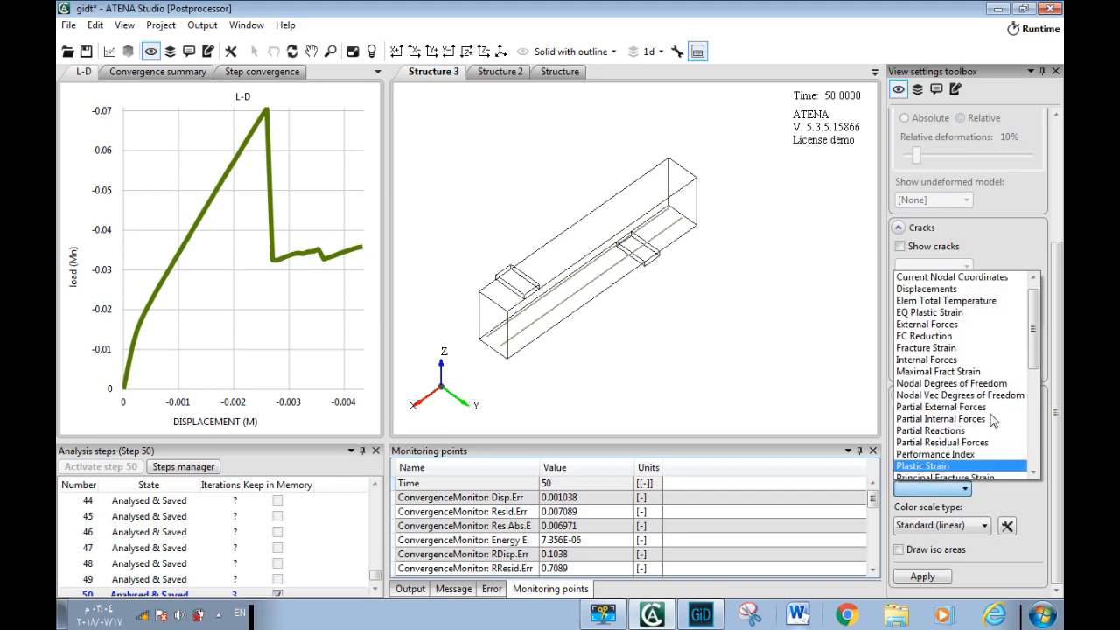
pyautogui.scroll(-5, 1036, 363)
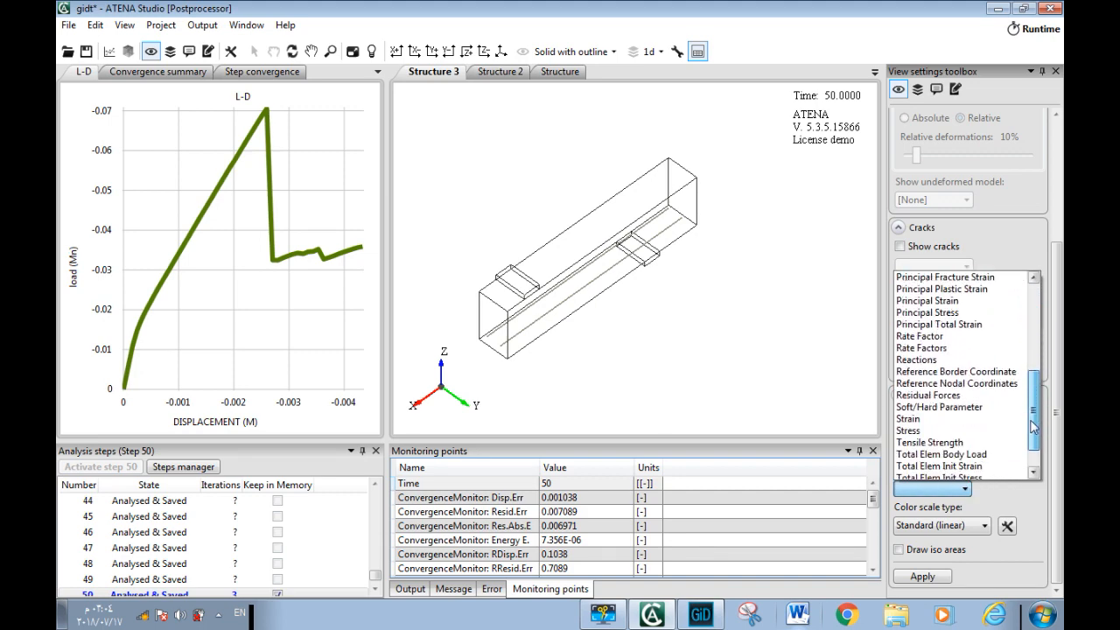
pyautogui.click(915, 422)
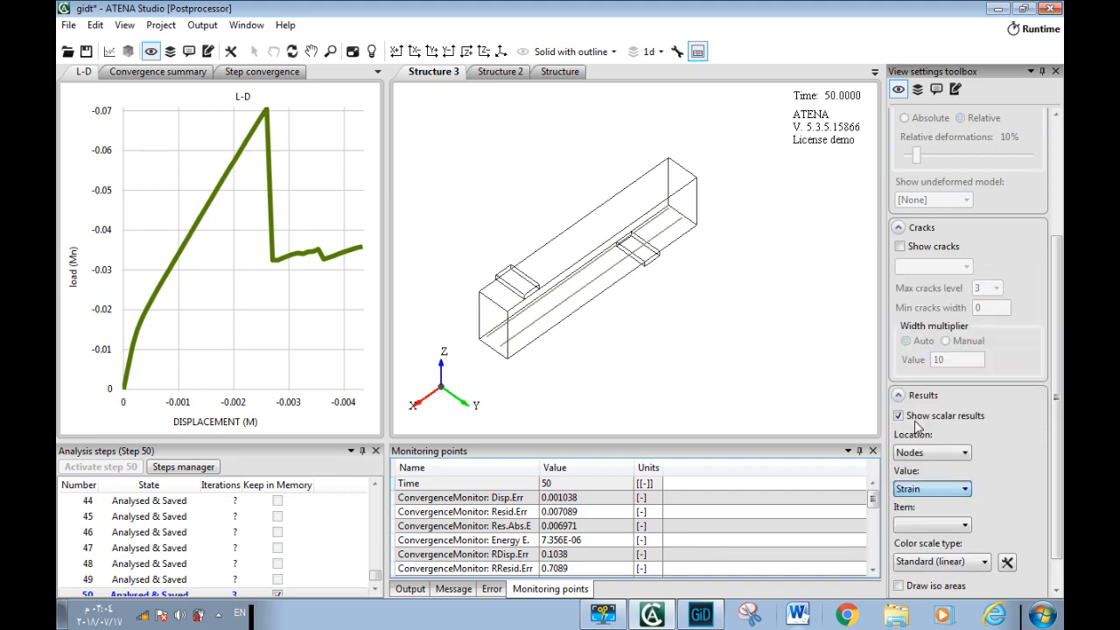
pyautogui.click(962, 488)
pyautogui.click(944, 504)
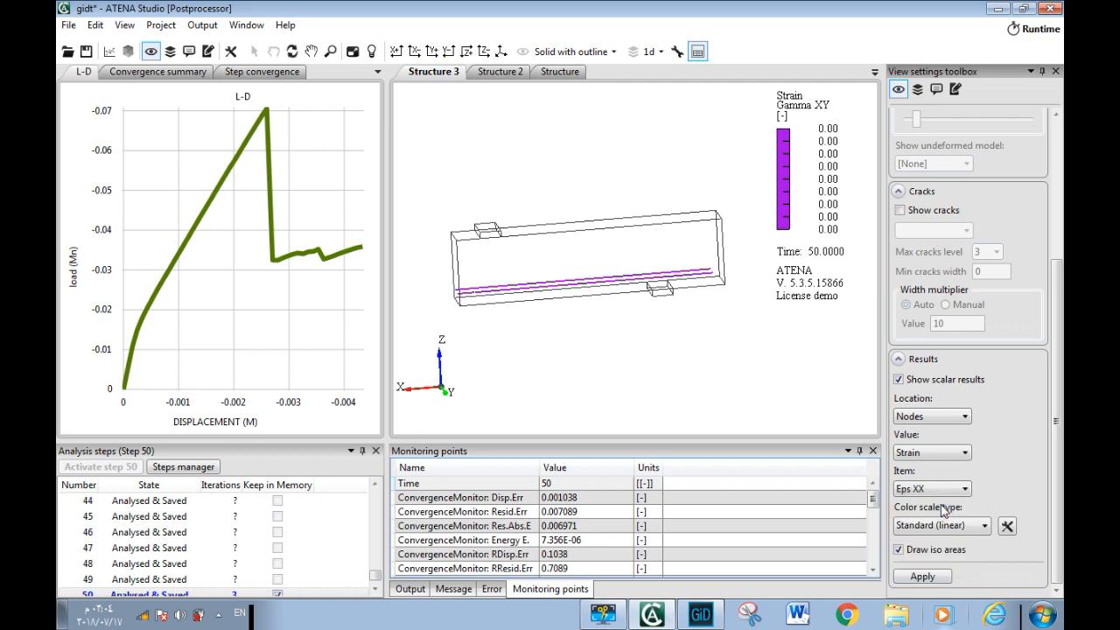
pyautogui.click(932, 576)
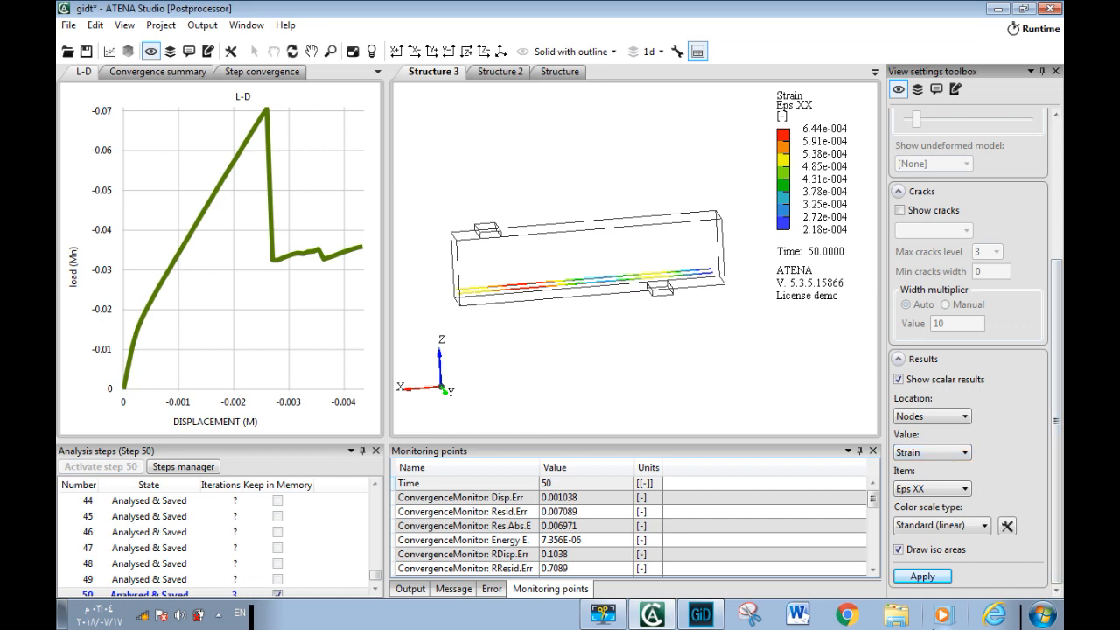
# Set the 1D elements width to 6 in the structure properties and rotate the view to see both bars
pyautogui.moveTo(1060, 417); pyautogui.dragTo(1062, 346)
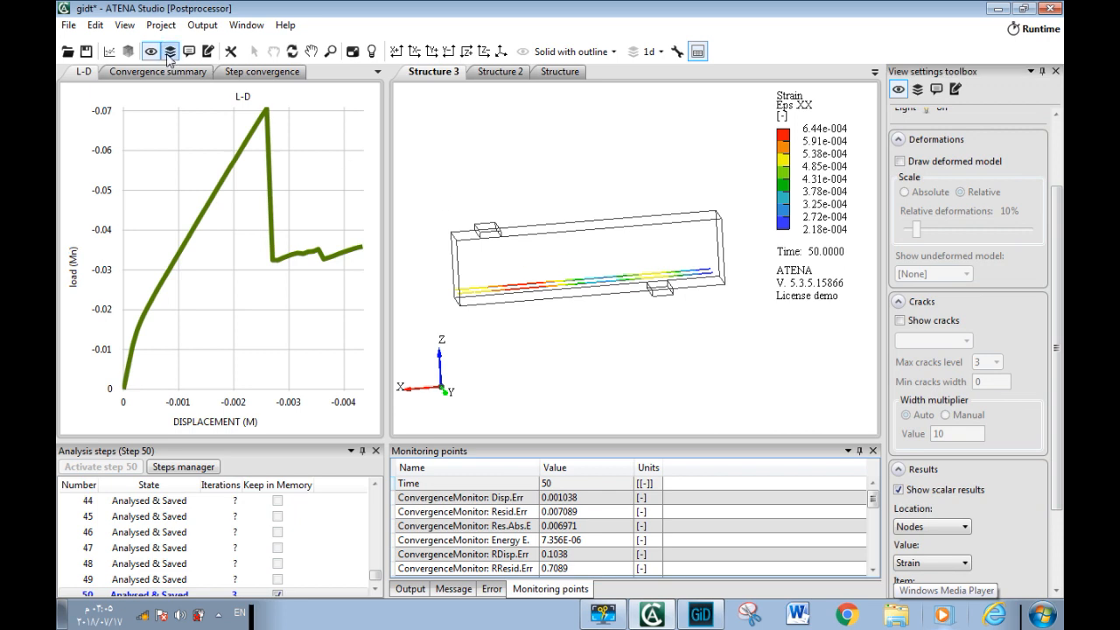
pyautogui.click(231, 51)
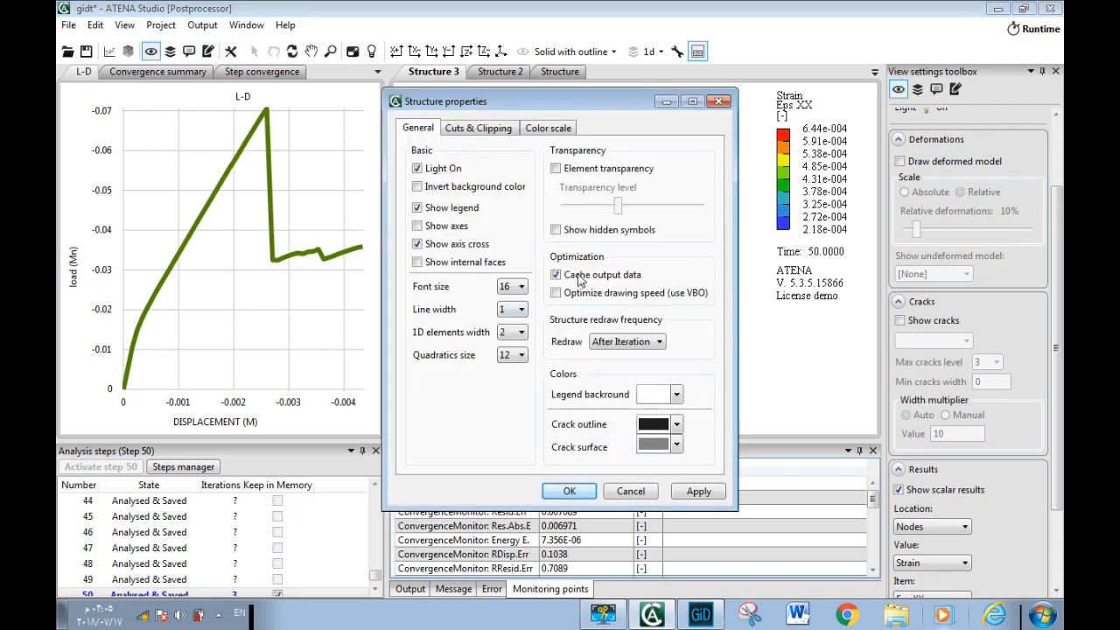
pyautogui.click(512, 332)
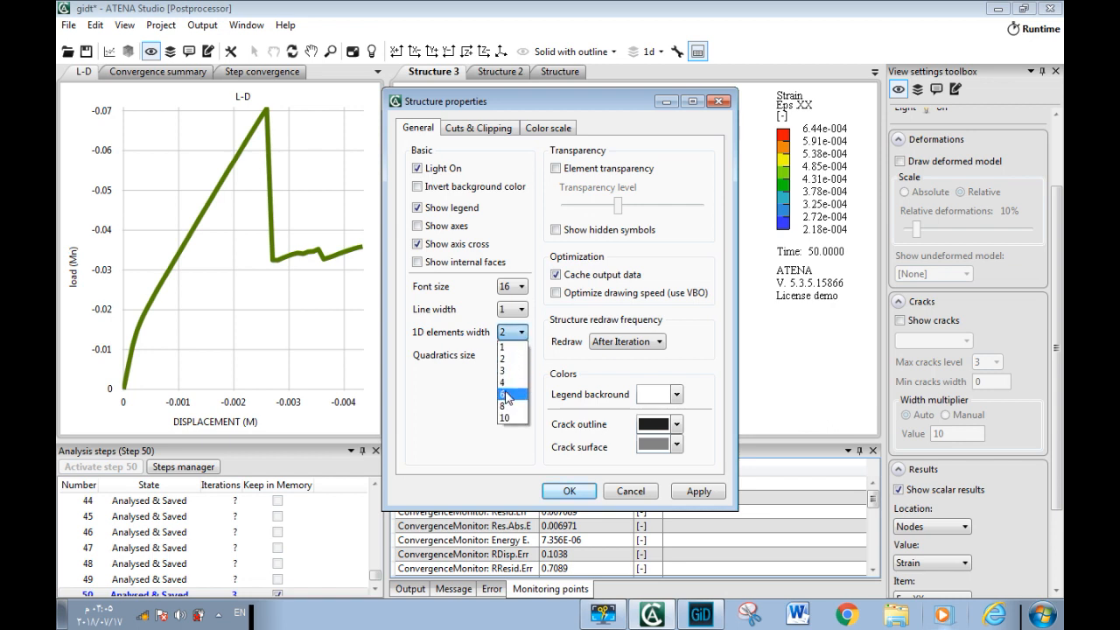
pyautogui.click(509, 402)
pyautogui.click(569, 493)
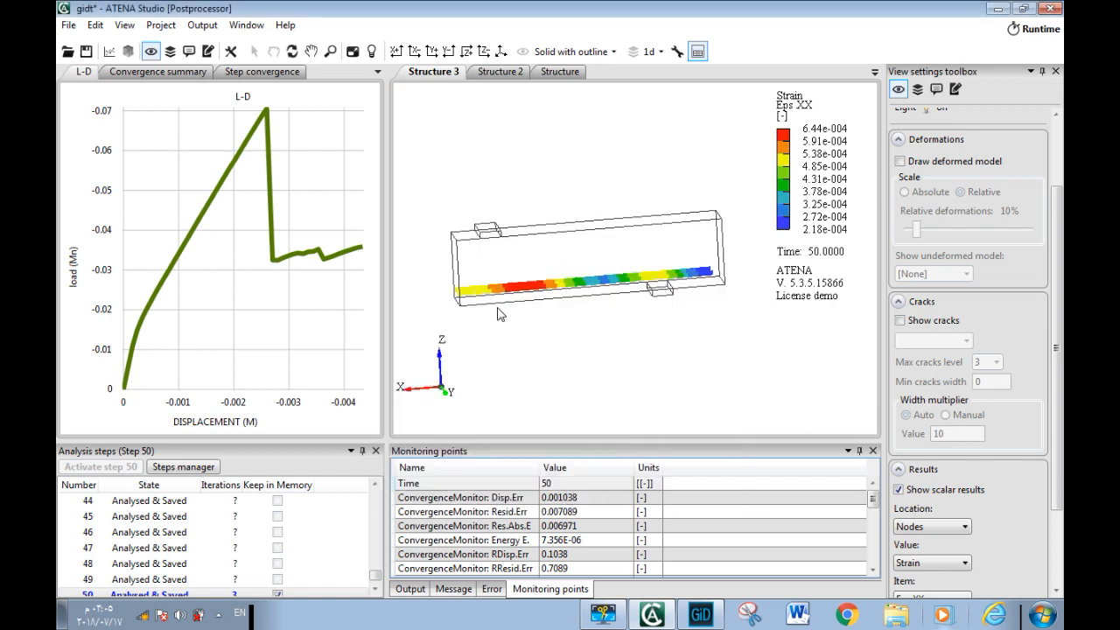
pyautogui.moveTo(482, 310); pyautogui.dragTo(506, 294)
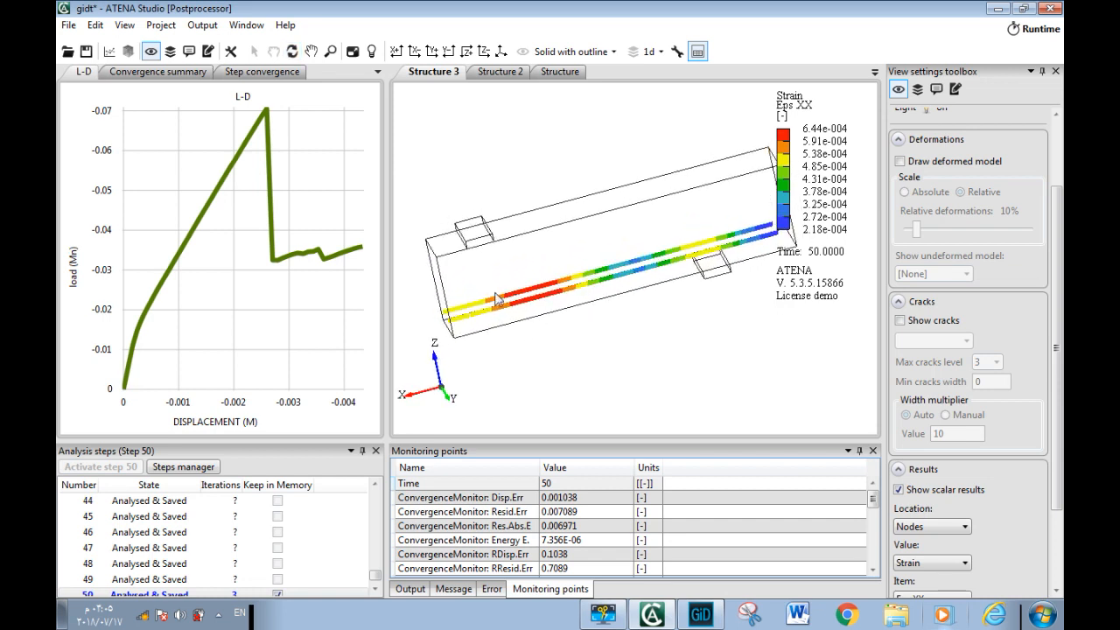
pyautogui.moveTo(633, 332); pyautogui.dragTo(436, 317)
# Activate analysis step 31 to display its results
pyautogui.moveTo(259, 108)
pyautogui.click(266, 110)
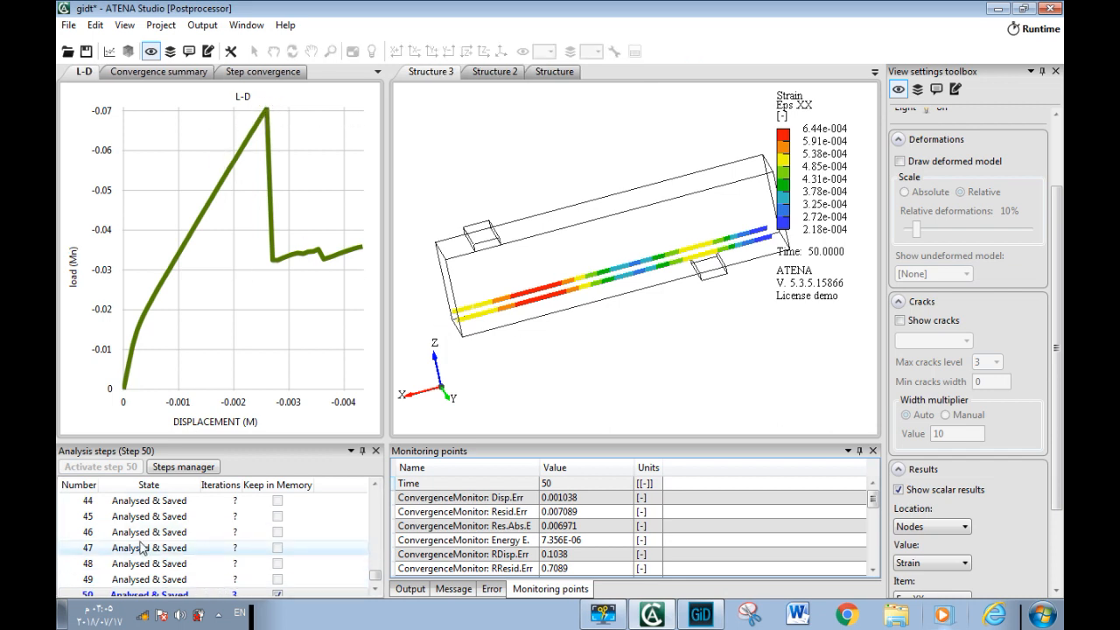
pyautogui.moveTo(376, 576); pyautogui.dragTo(376, 548)
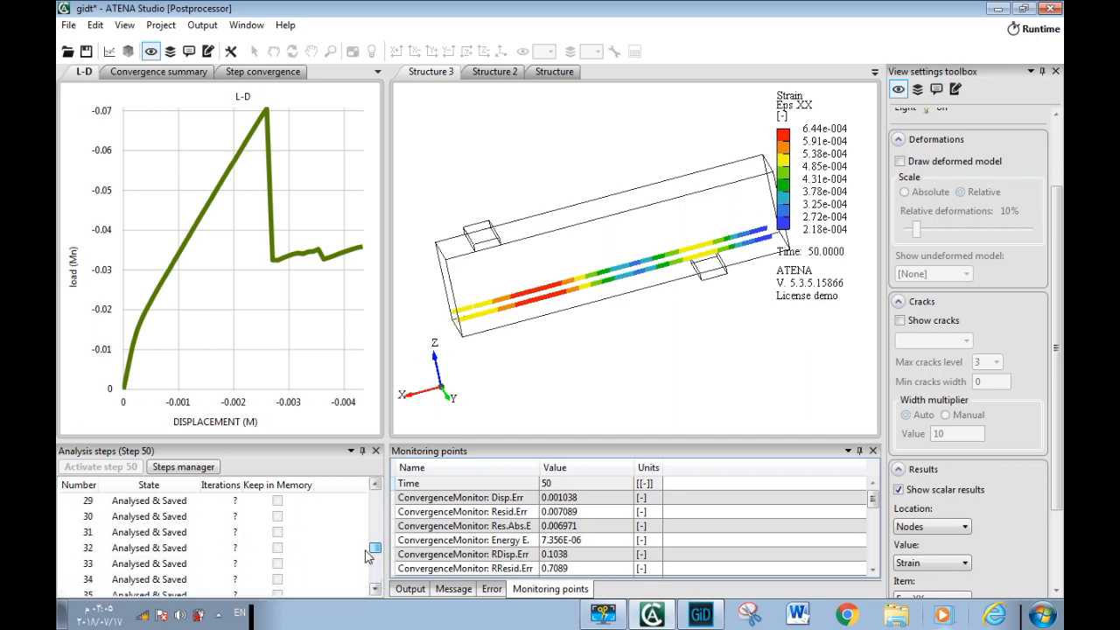
pyautogui.click(165, 531)
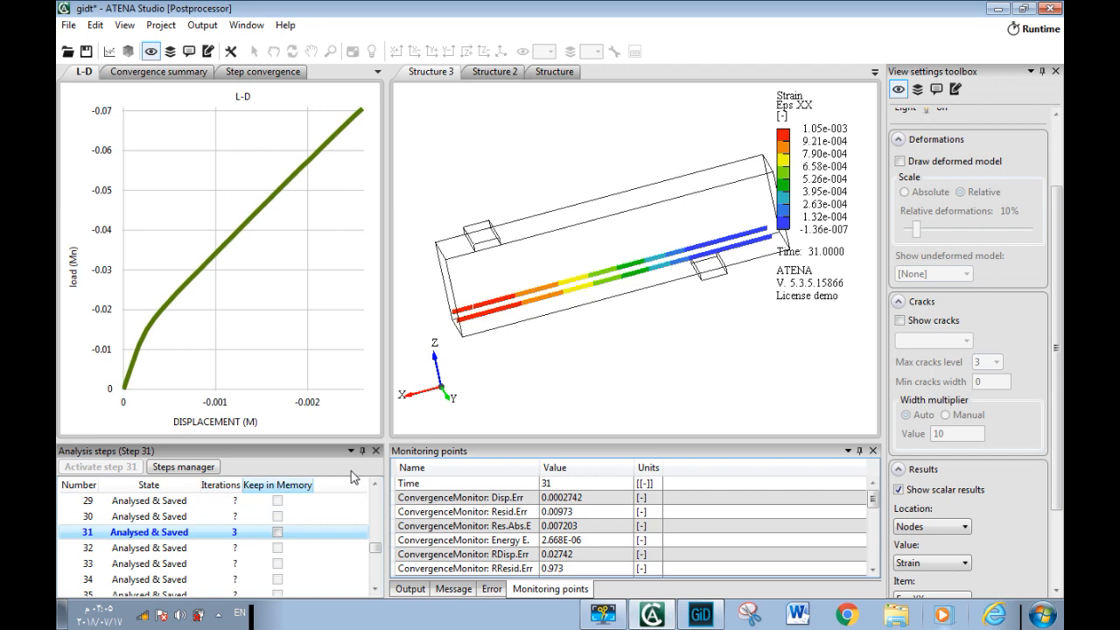